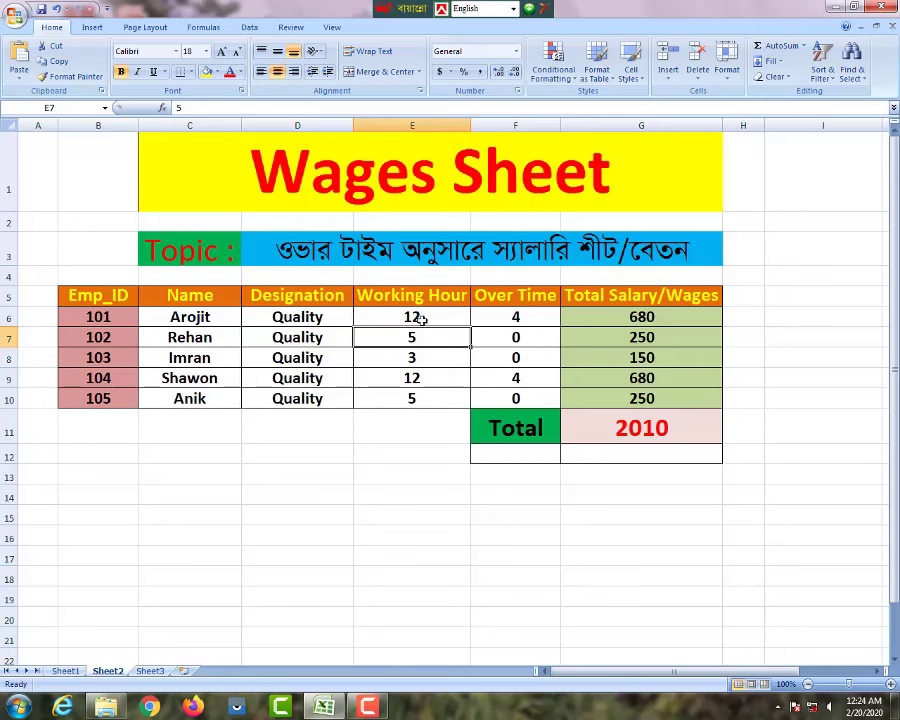
key(ctrl+z)
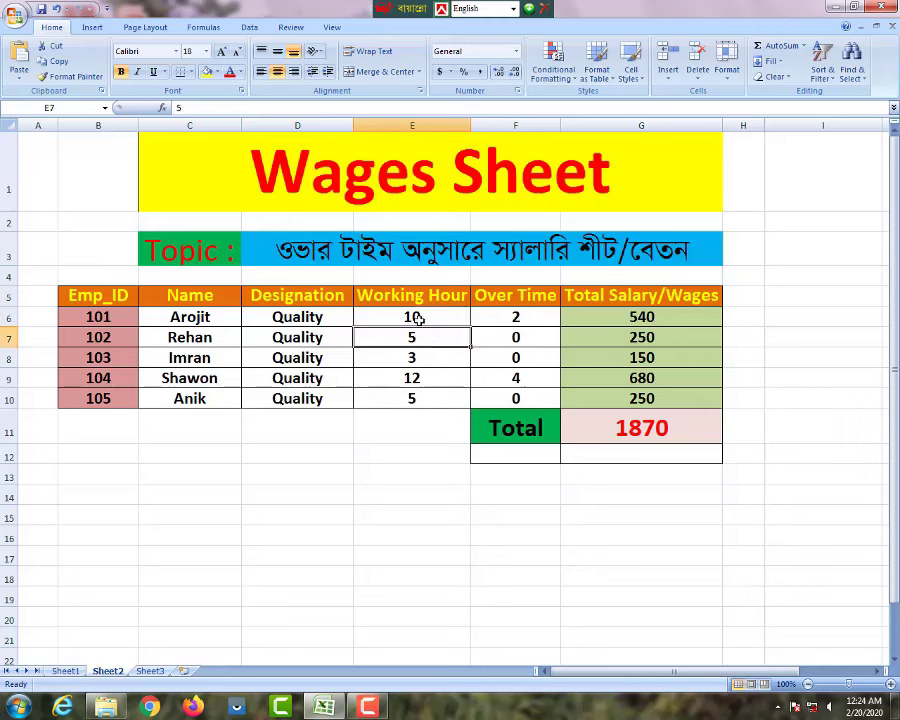
text(12)
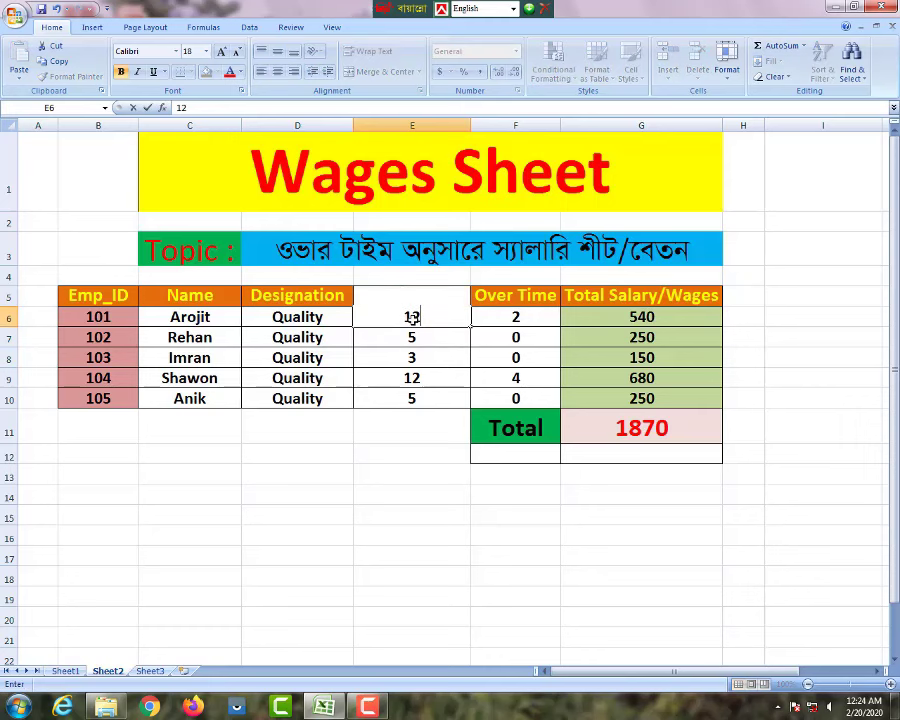
key(Return)
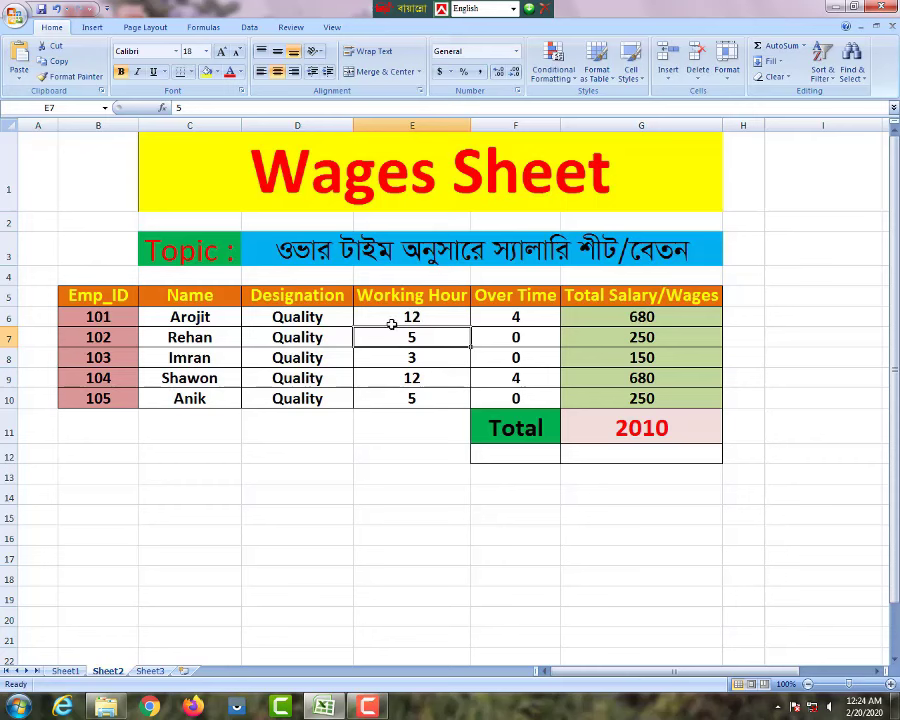
click(400, 318)
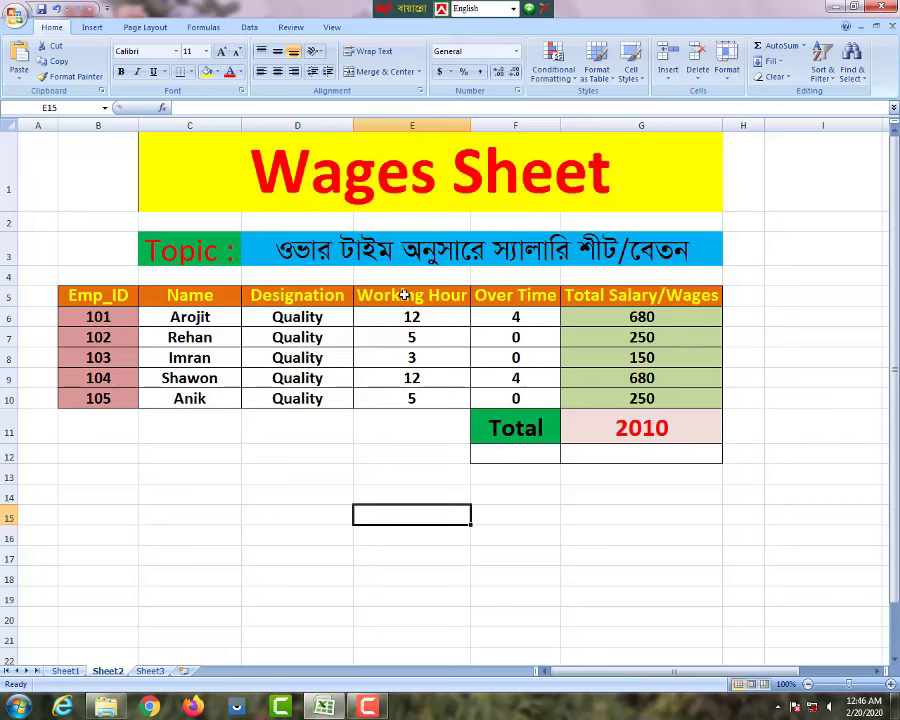
Enter 10 working hours in E7, giving overtime 2, wages 540 and total 2300
click(419, 338)
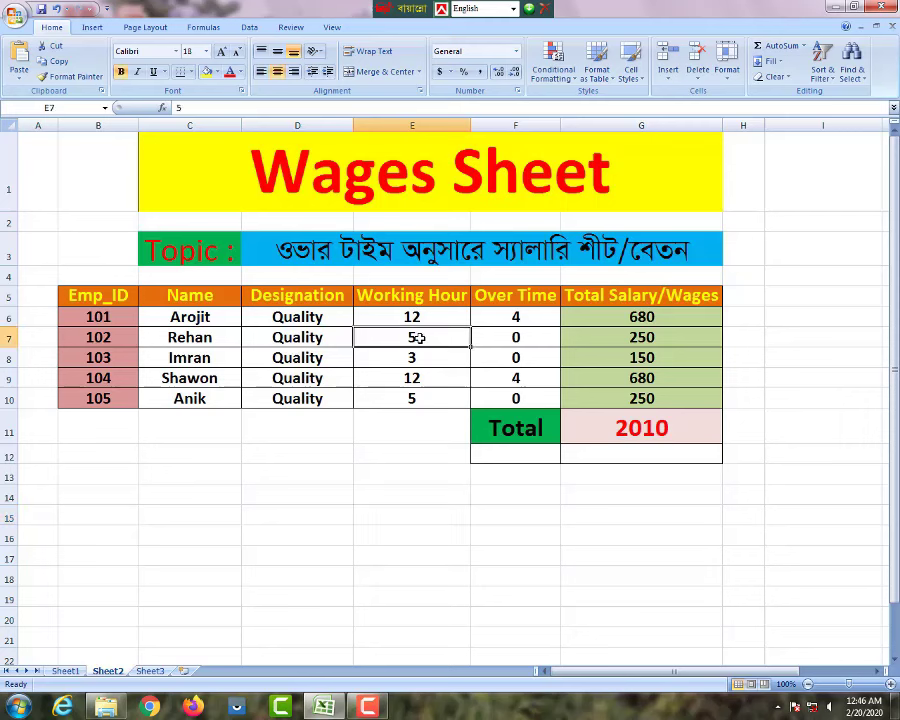
text(10)
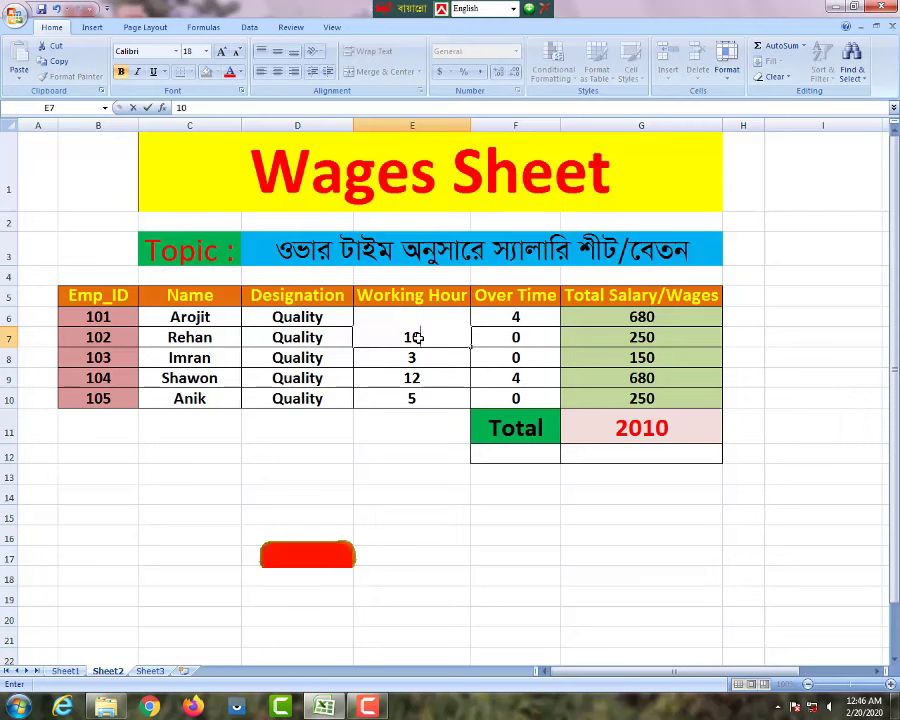
key(Return)
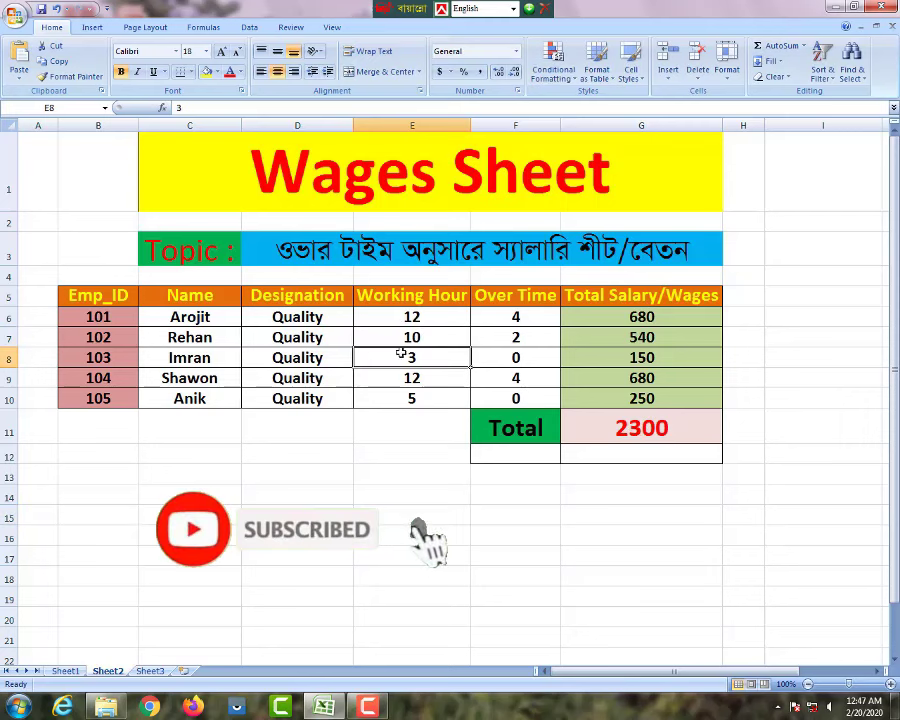
click(412, 337)
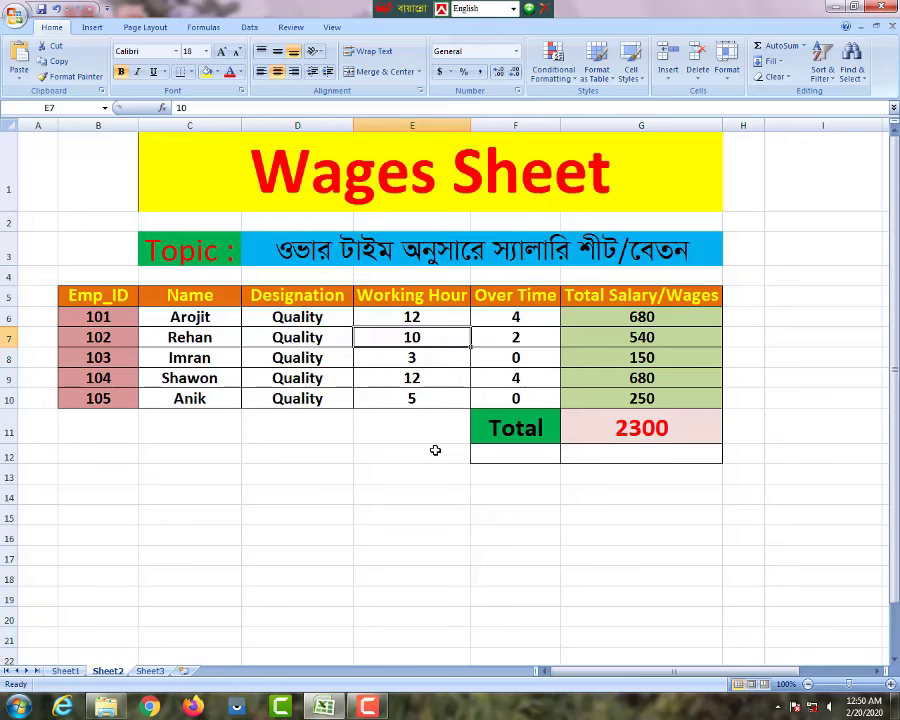
Delete rows 5–17 holding the wages table, keeping the title and topic banner
click(268, 533)
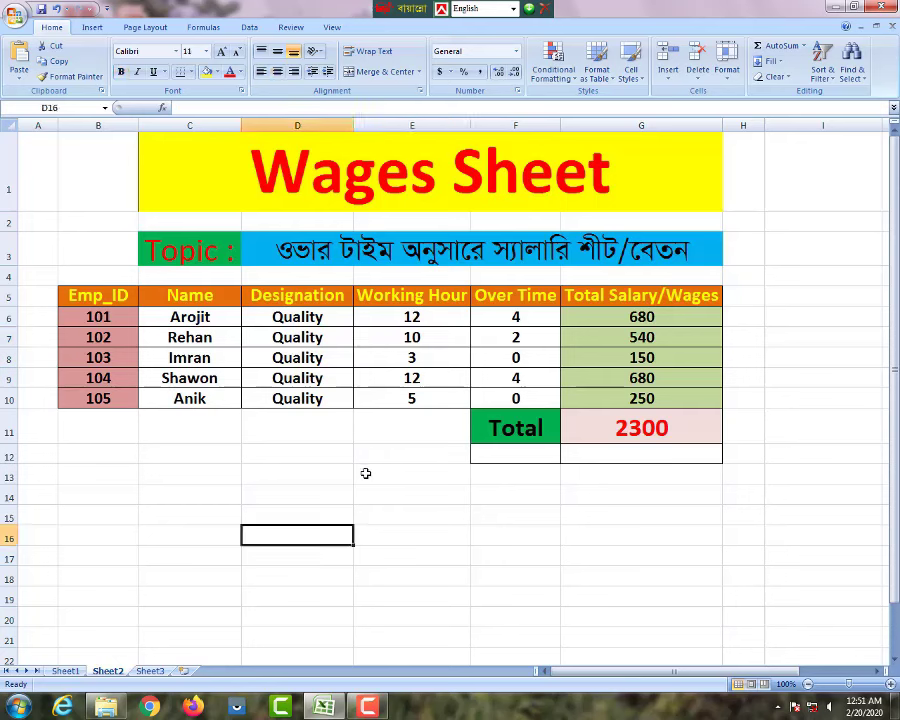
click(503, 478)
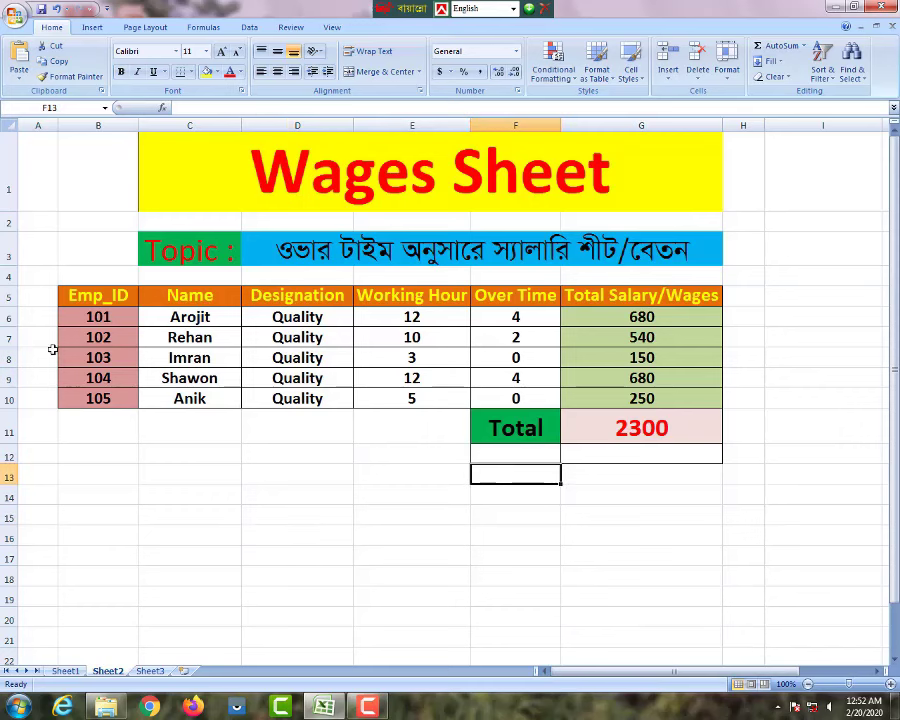
drag(8, 296, 8, 558)
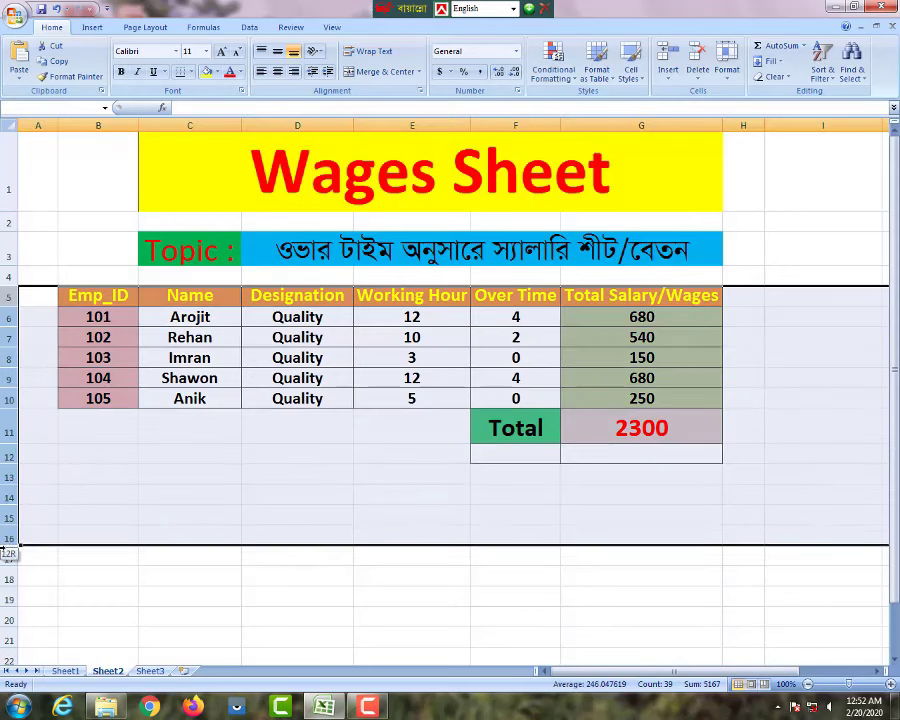
right_click(8, 397)
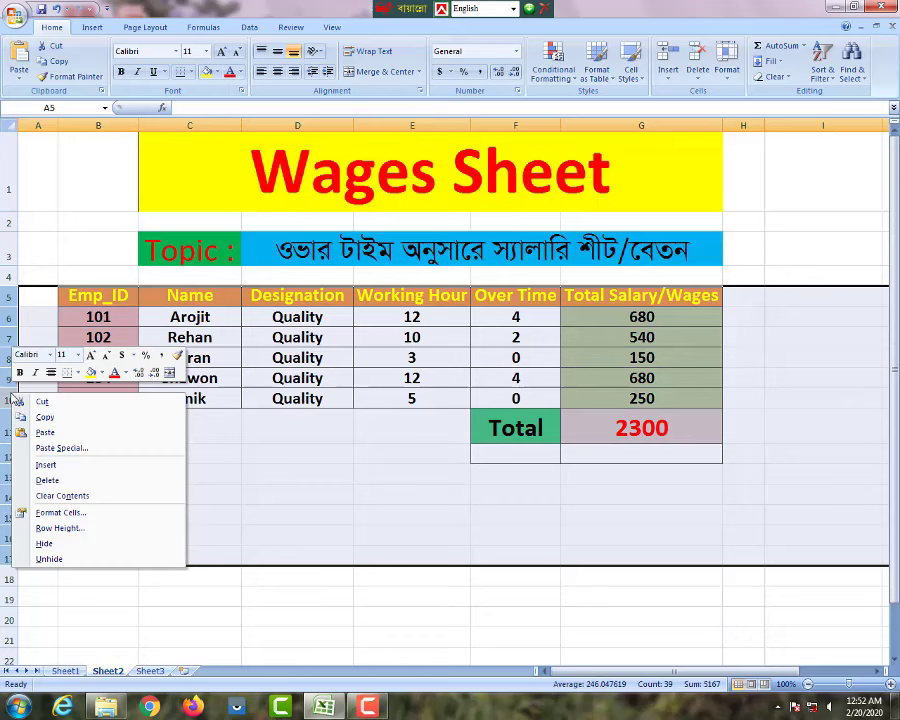
click(46, 480)
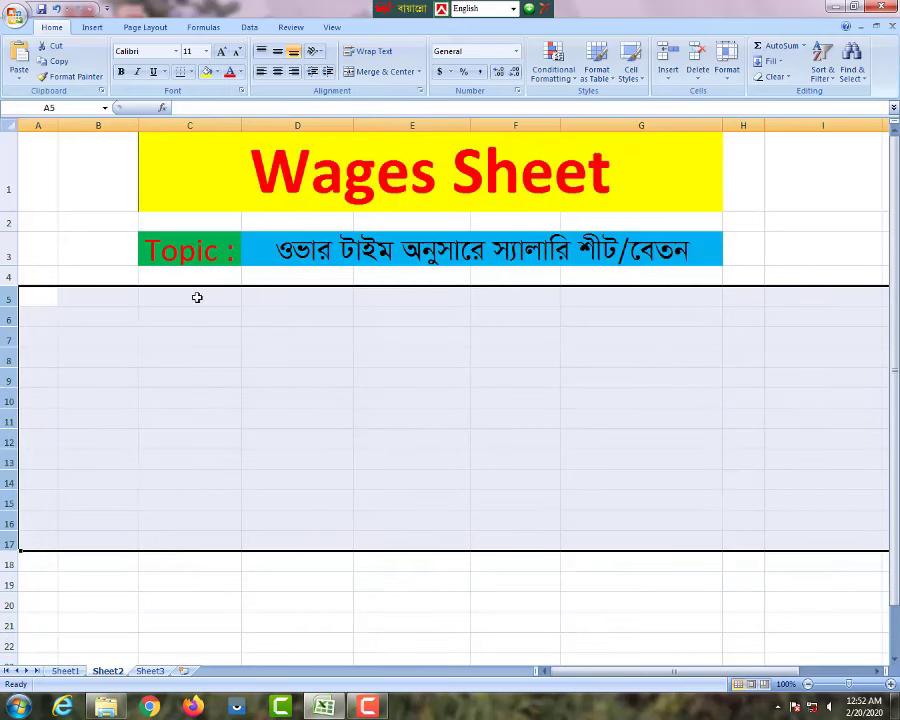
click(169, 356)
click(17, 368)
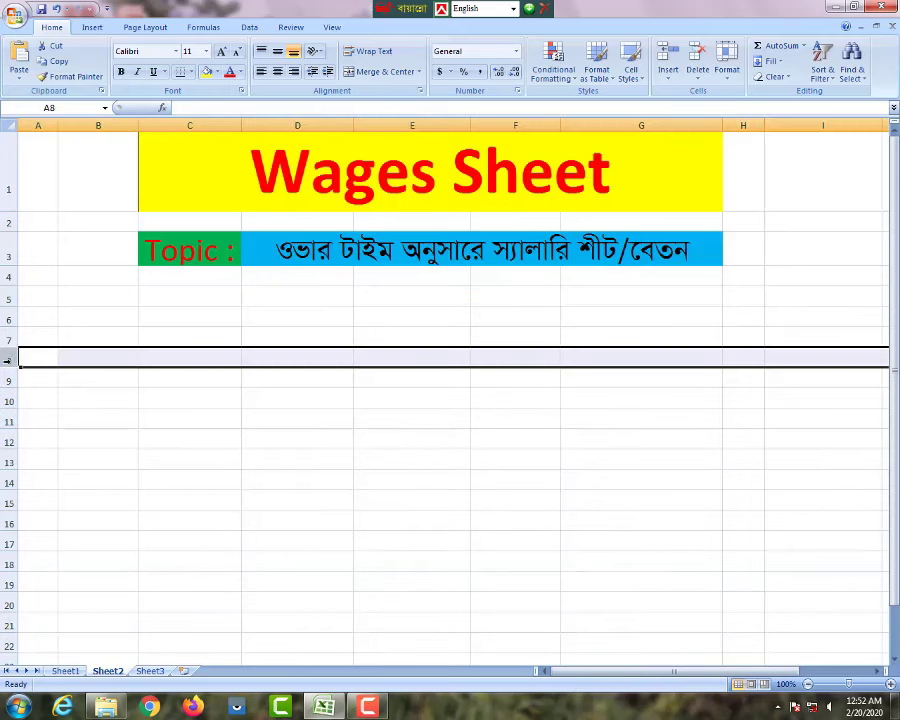
click(102, 320)
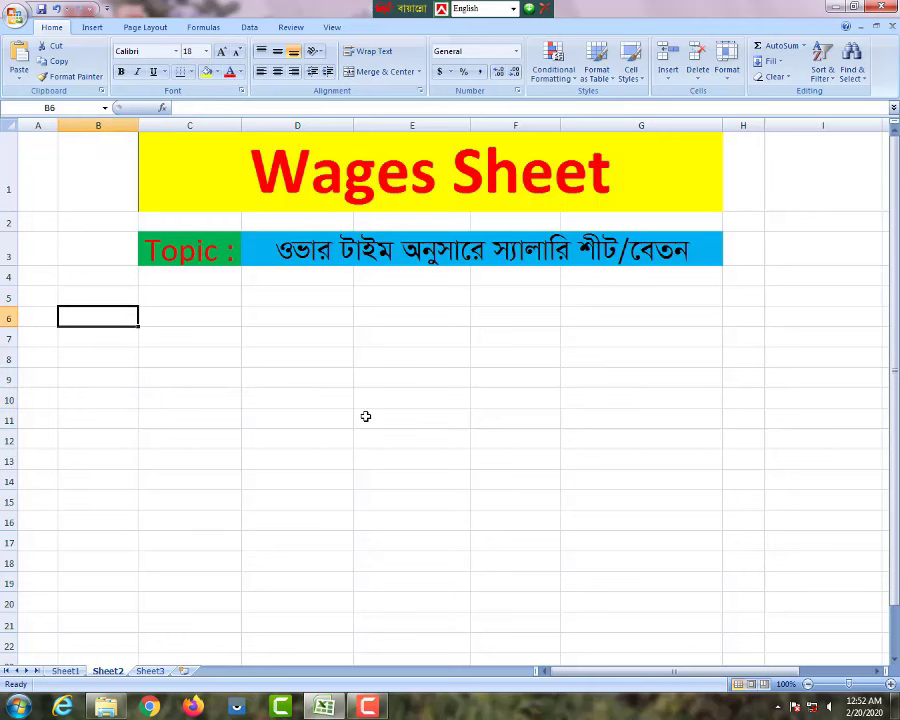
Enter the headers Emp_ID, Name and Designation in B6:D6
text(Em)
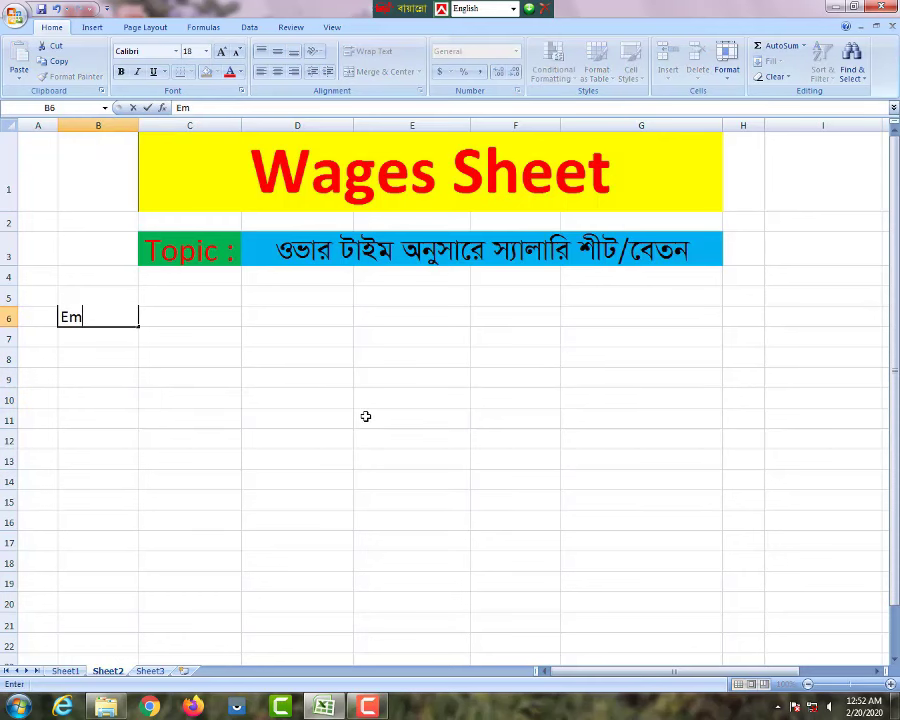
text(p_)
text(ID)
key(Tab)
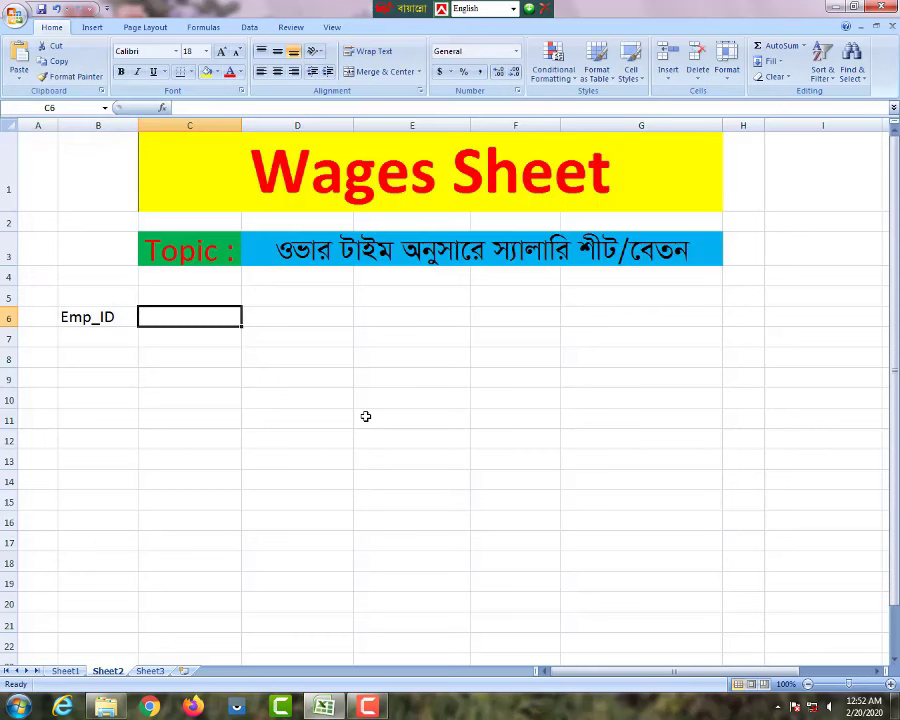
text(Na)
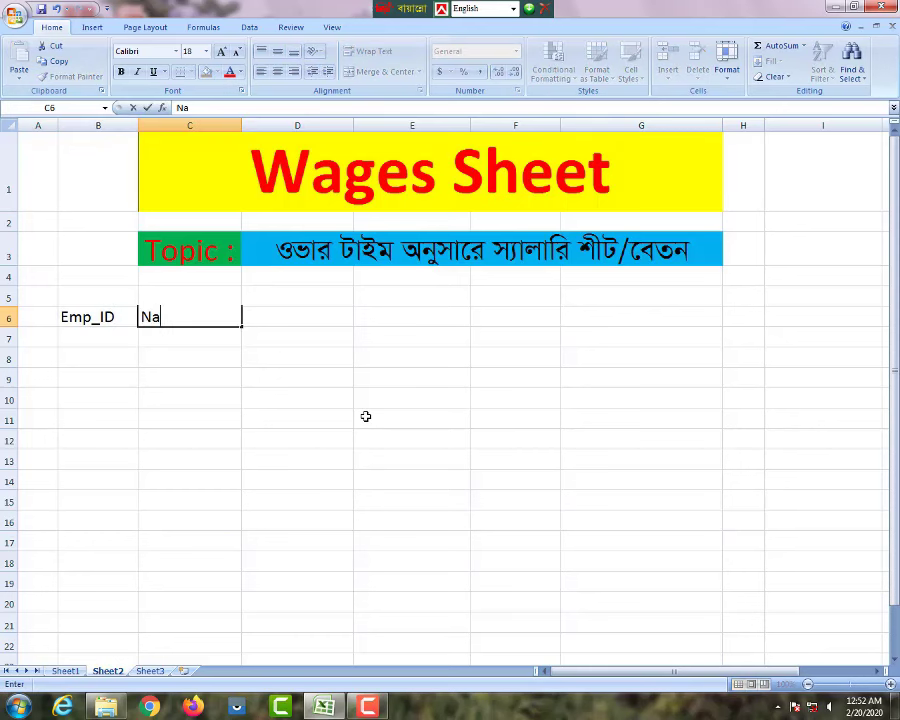
text(me)
key(Tab)
text(D)
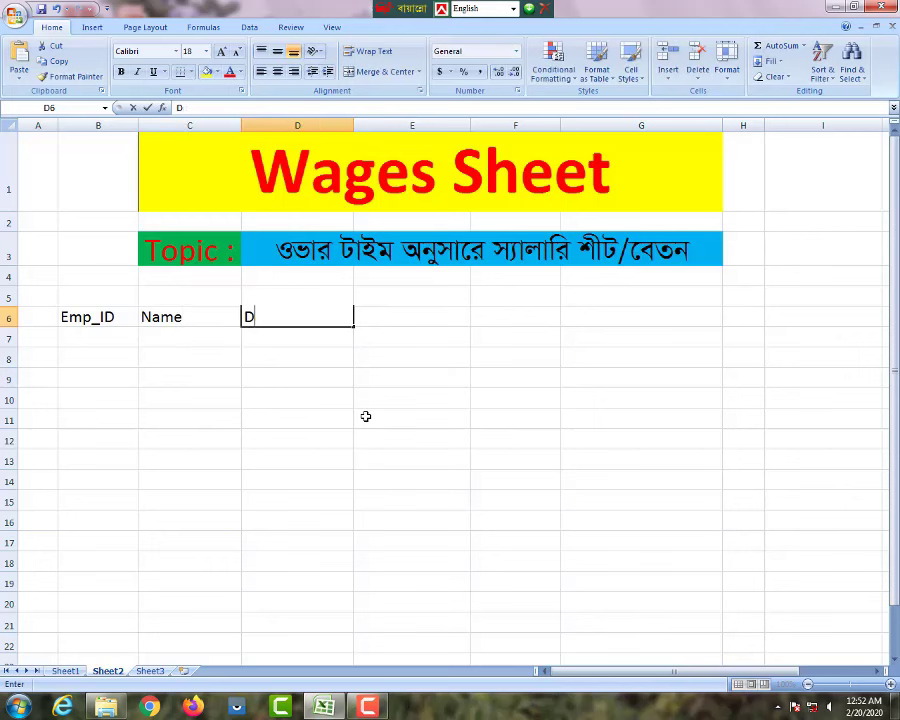
text(es)
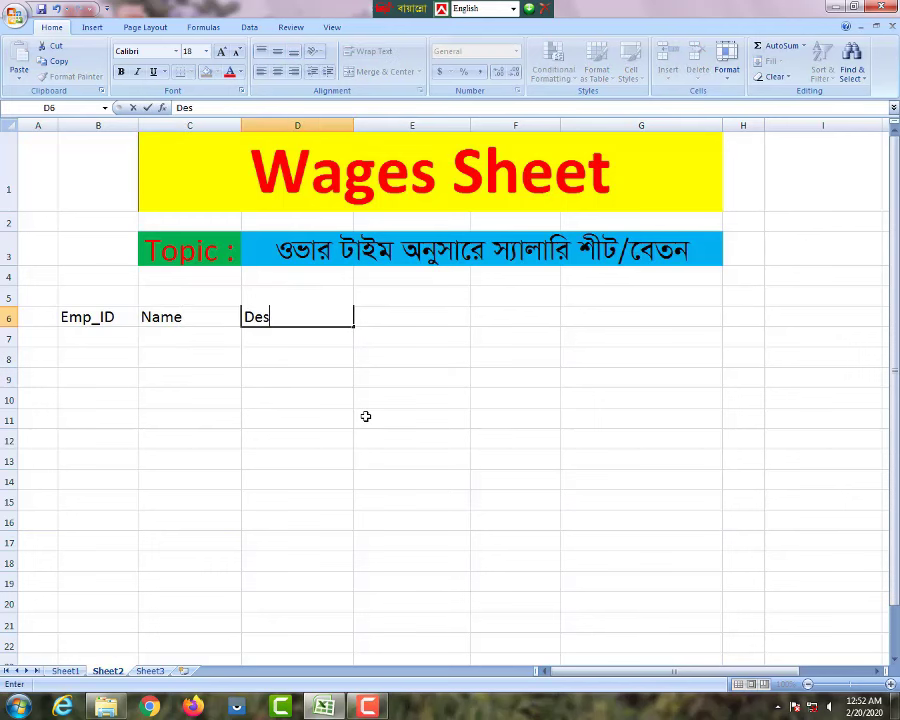
text(igna)
text(t)
text(ion)
key(Tab)
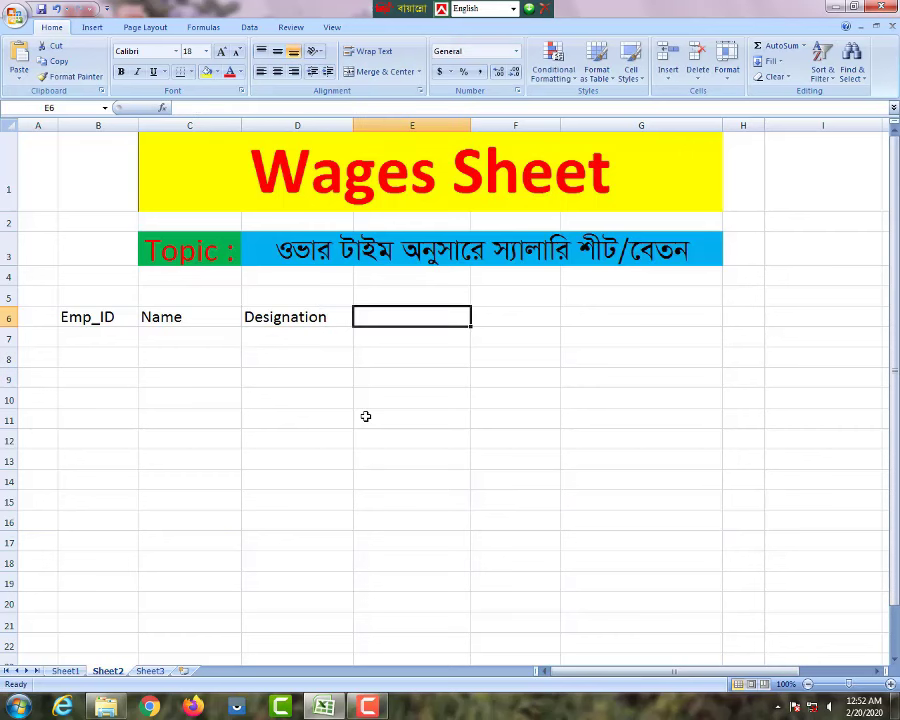
Add the headers Working Hour, Over Time and Total Salary/Wages in E6:G6
text(Work)
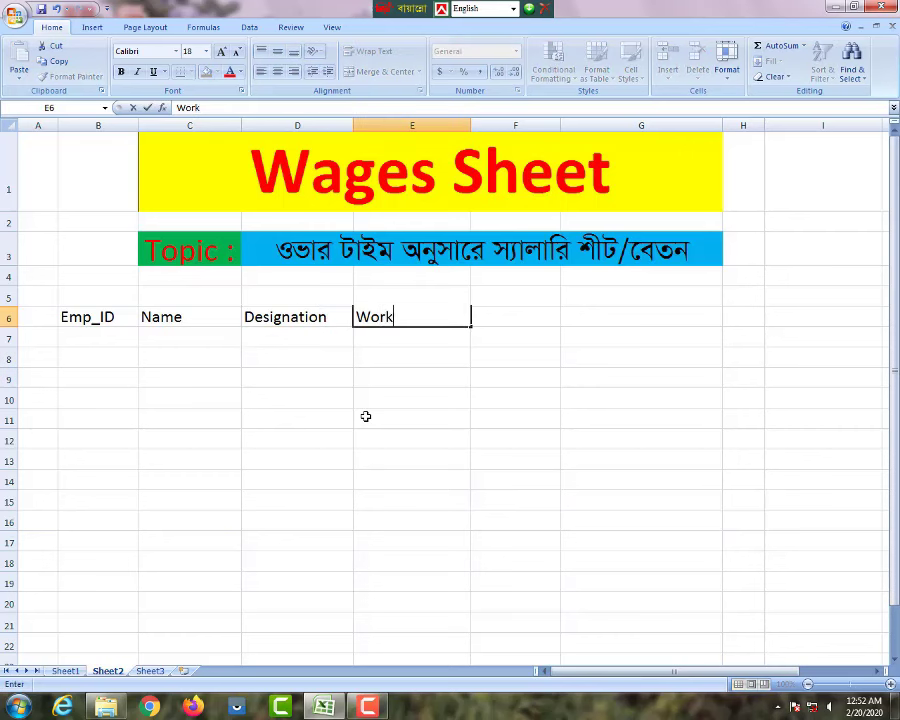
text(ing Hour)
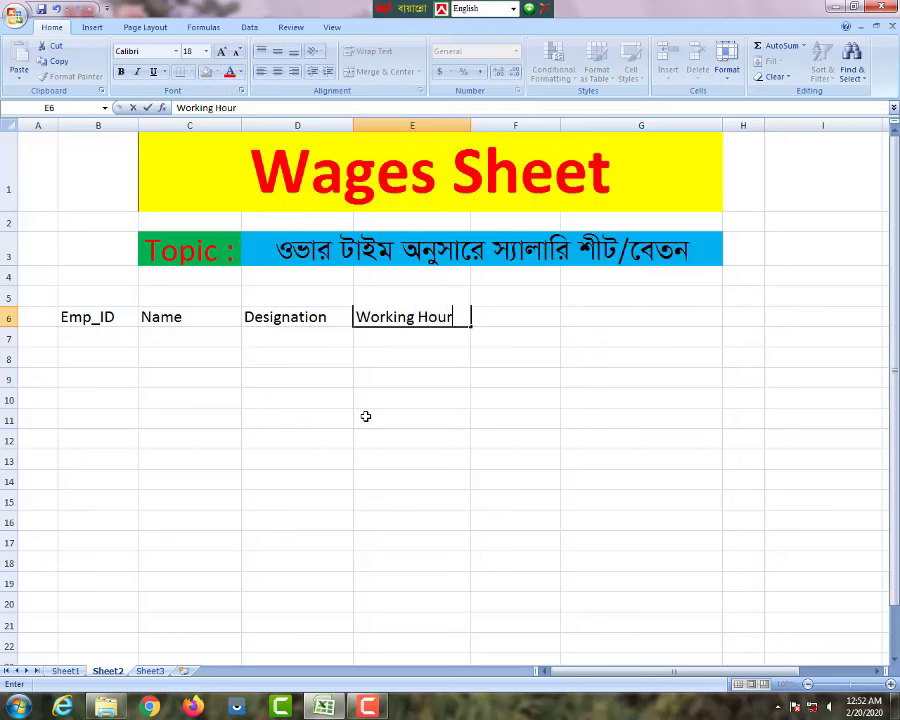
key(Tab)
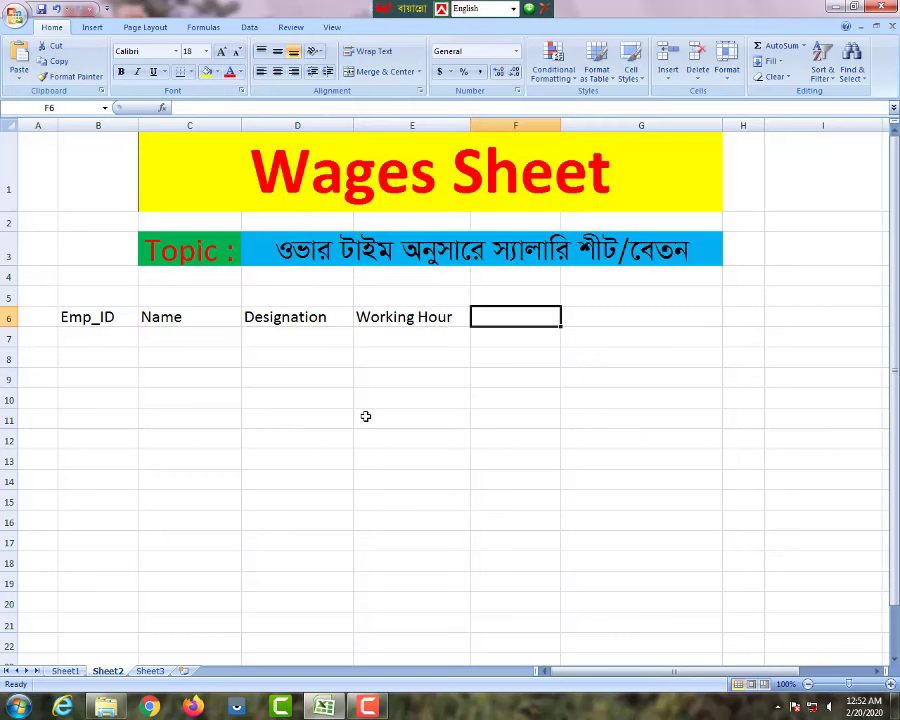
text(Over T)
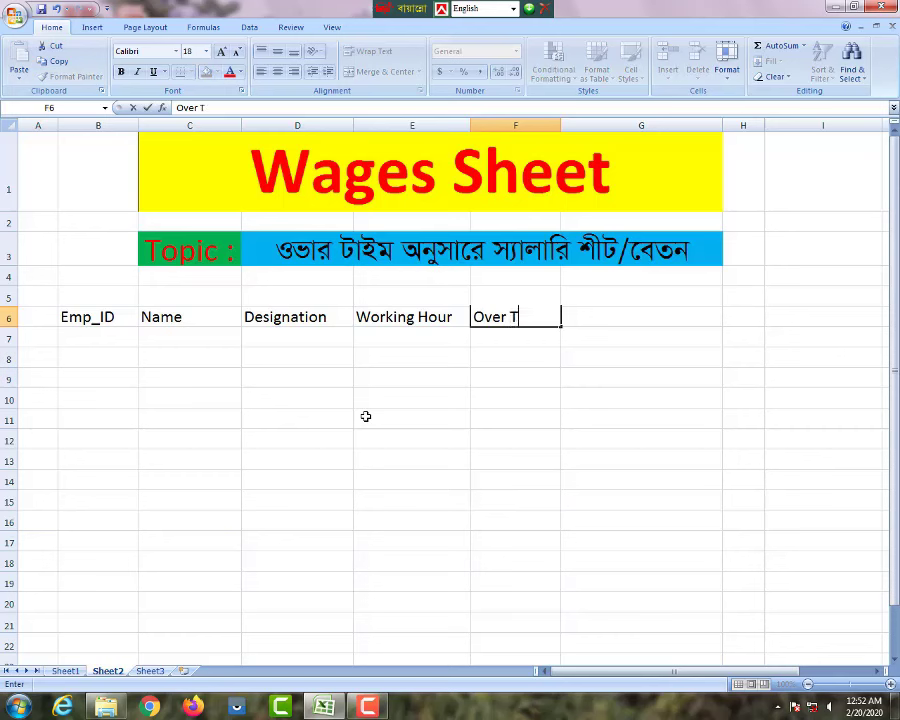
text(ime)
key(Tab)
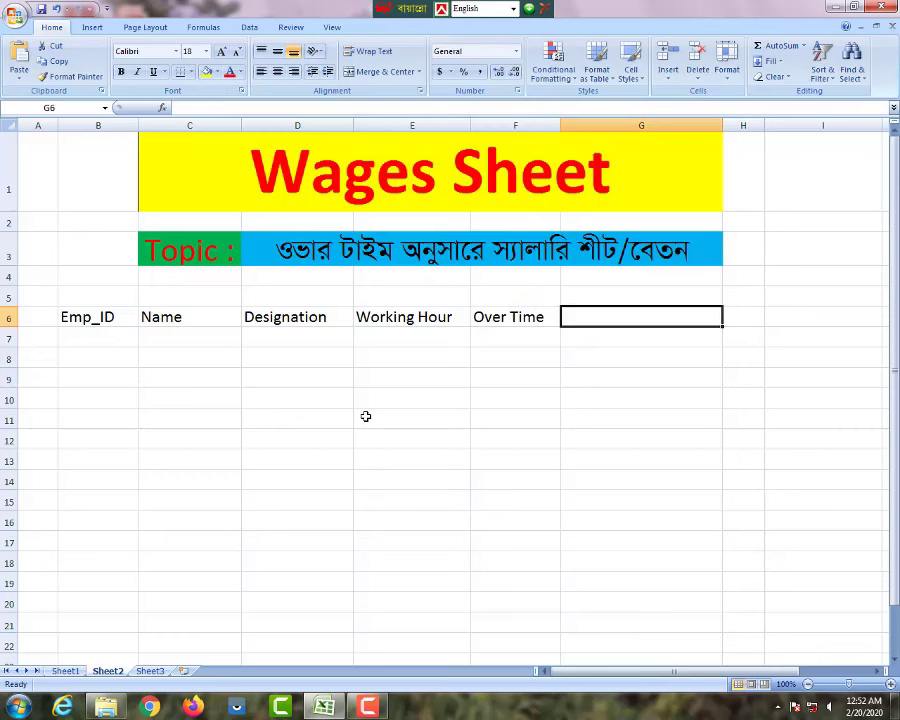
text(T)
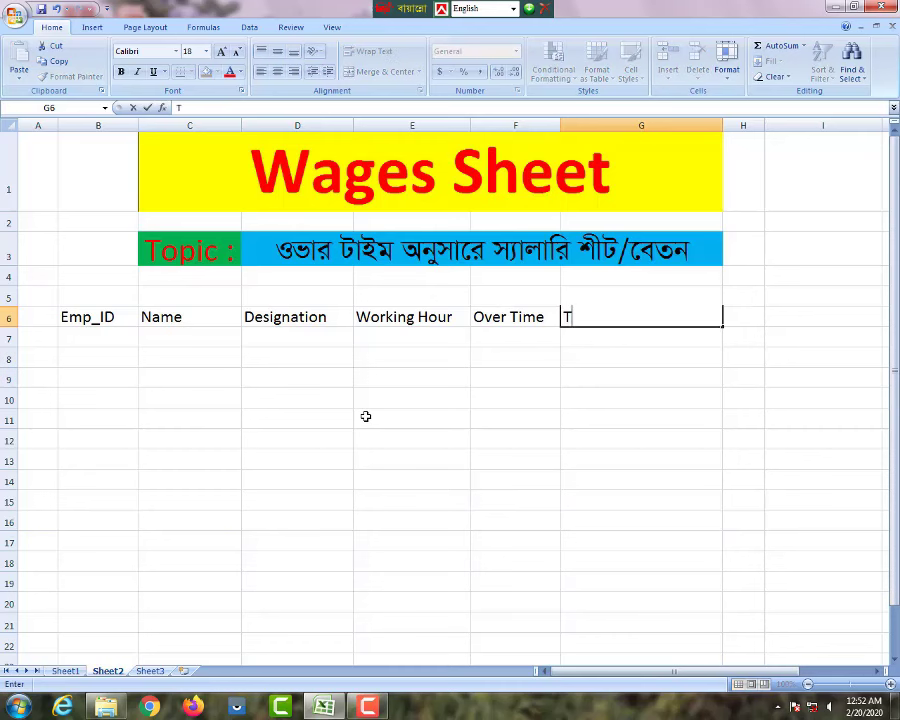
text(otal)
text( Salar)
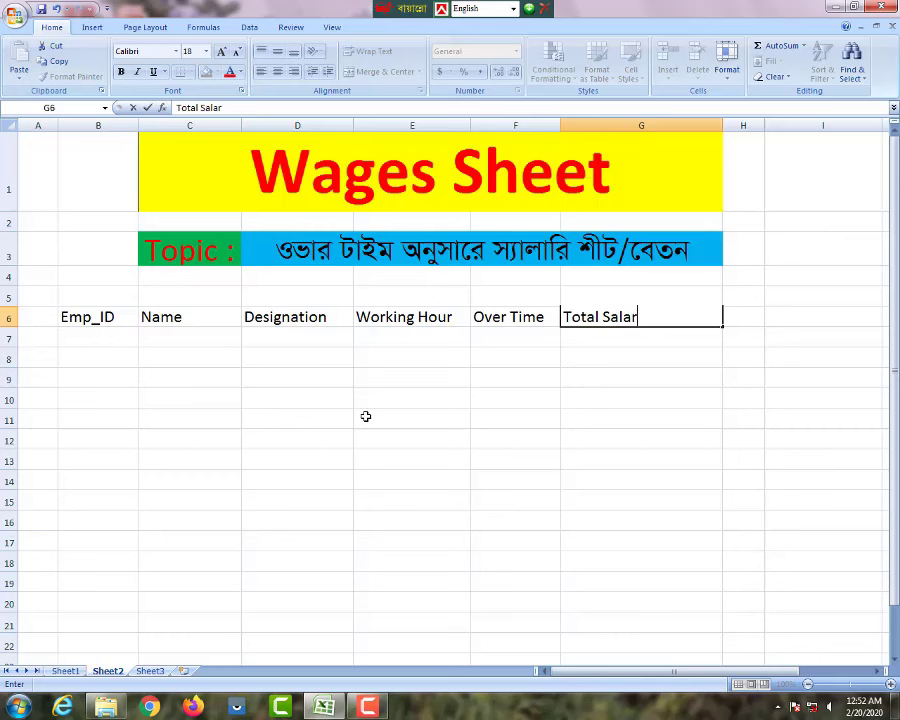
text(y/Wa)
text(ges)
Format B6:G6 with light orange fill and yellow, bold, centred text
click(298, 451)
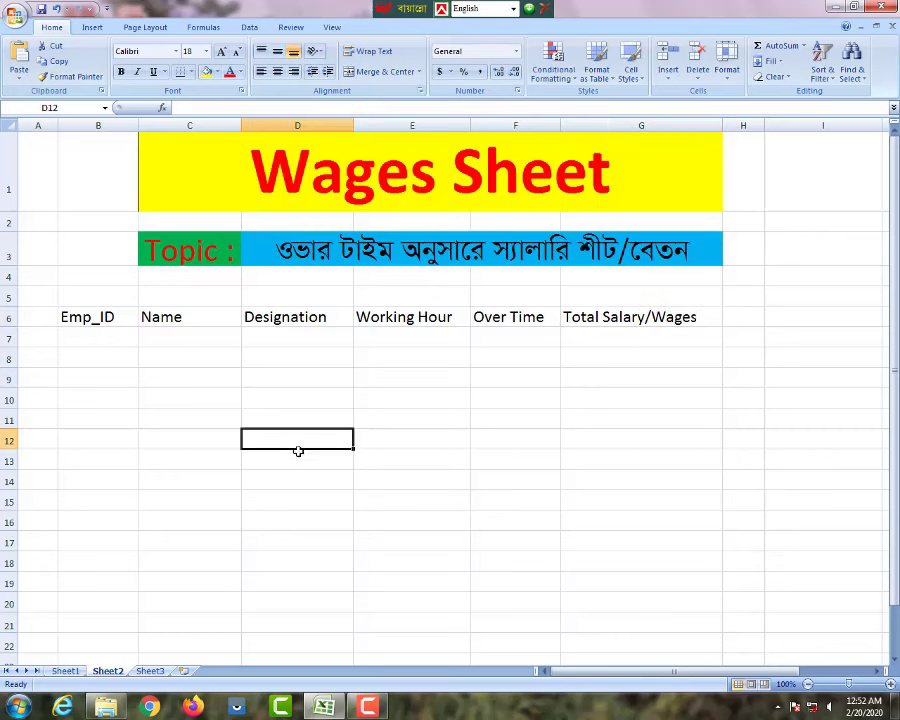
click(128, 319)
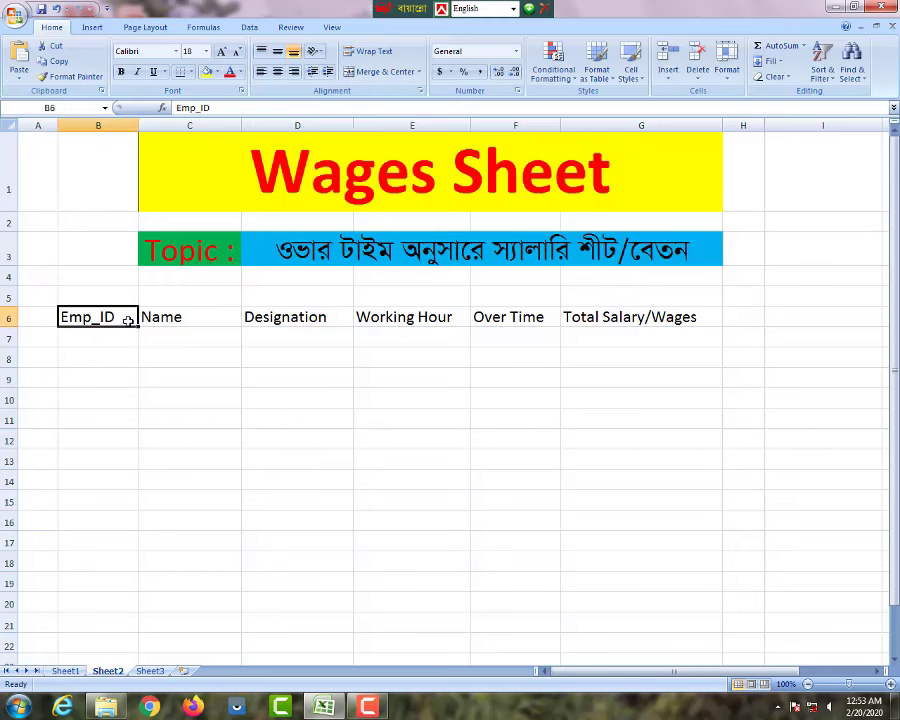
drag(128, 319, 646, 316)
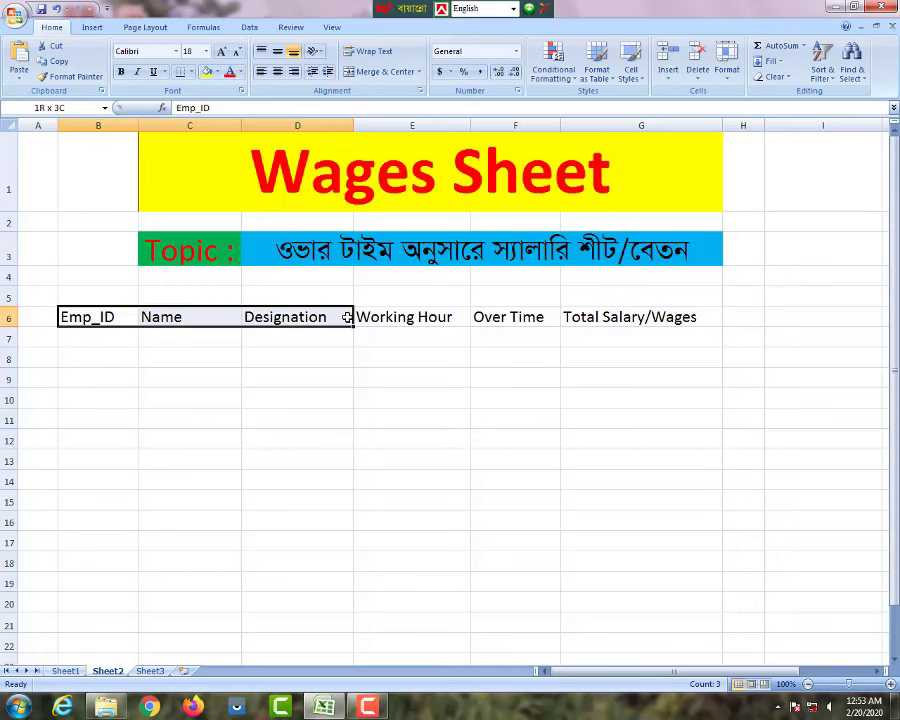
click(216, 72)
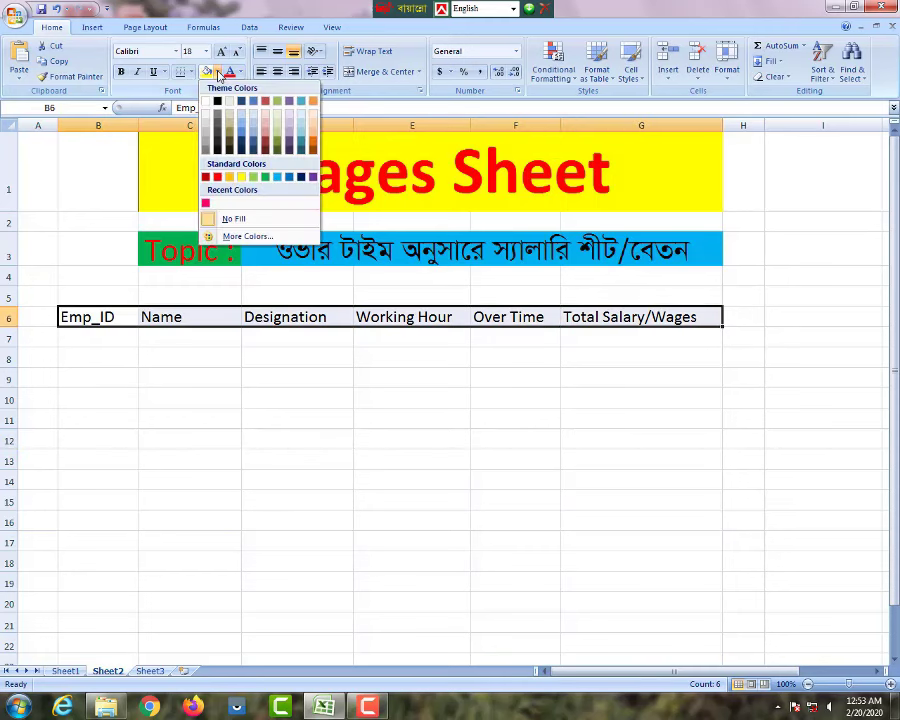
click(313, 145)
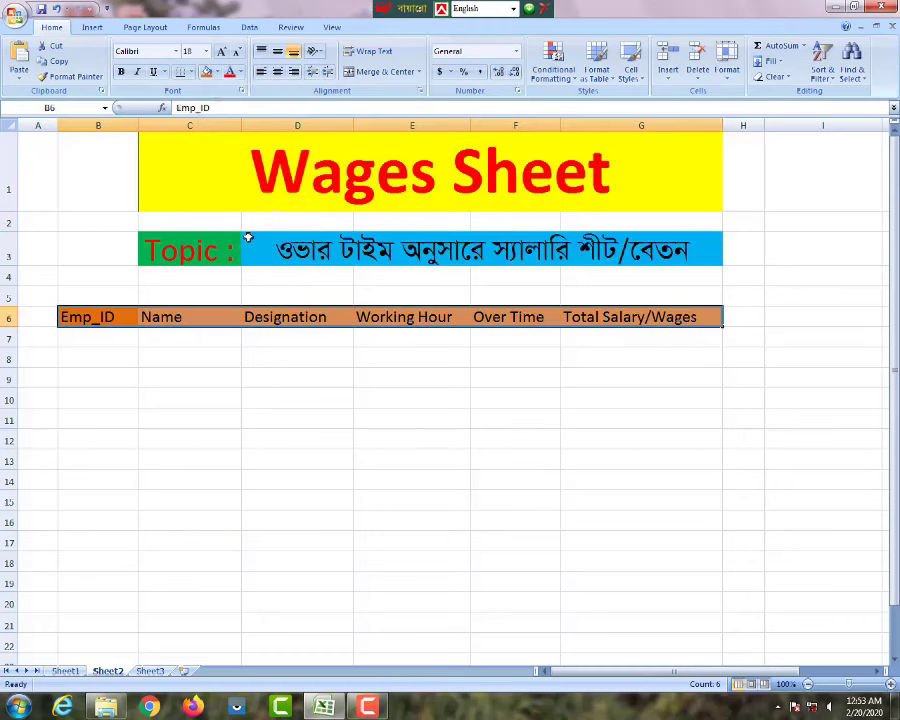
click(240, 72)
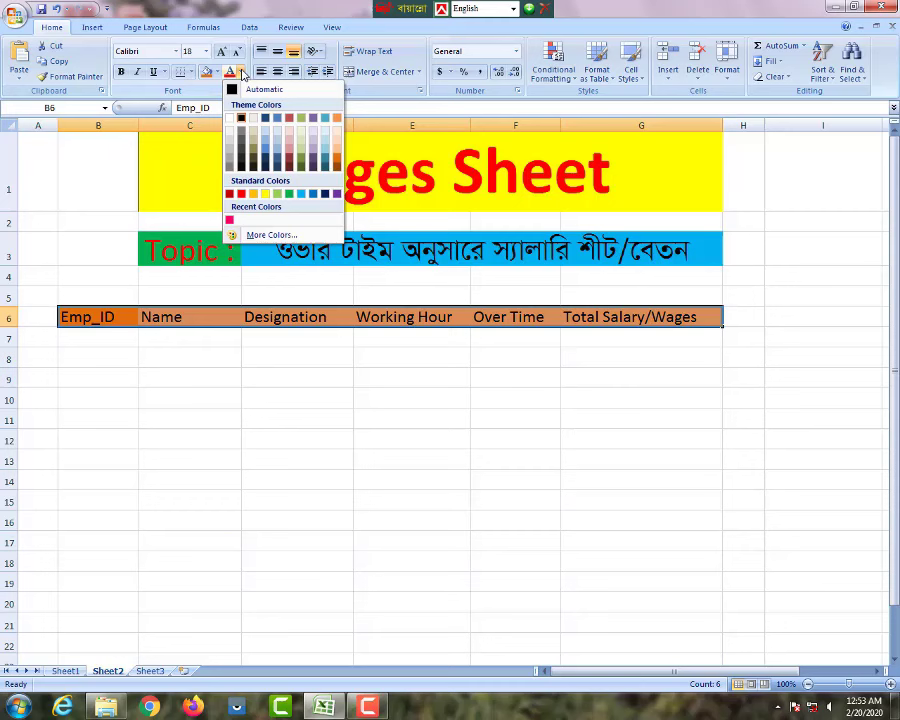
click(265, 194)
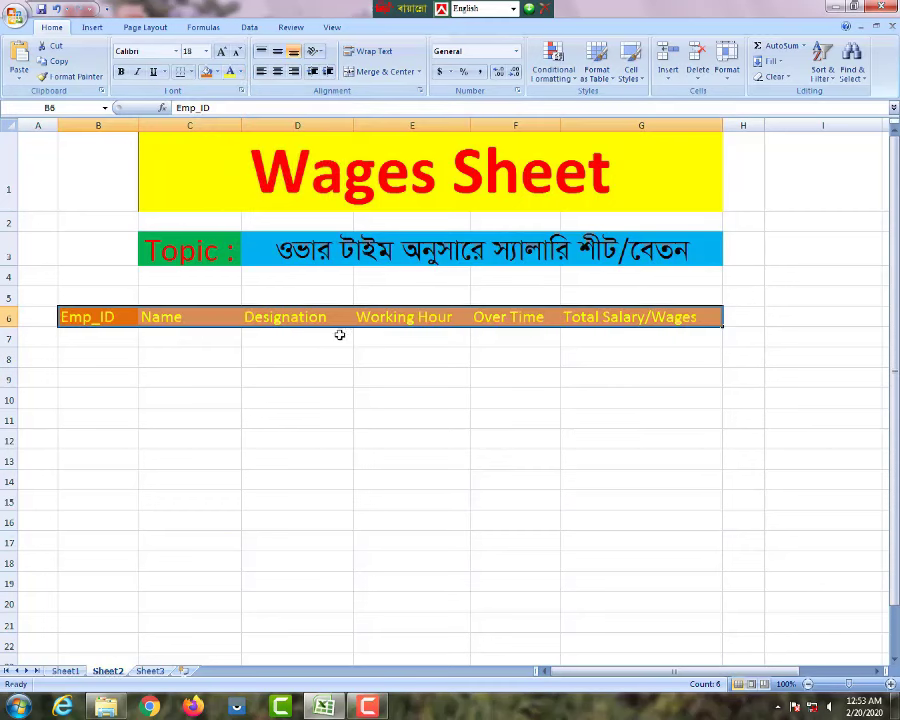
click(121, 72)
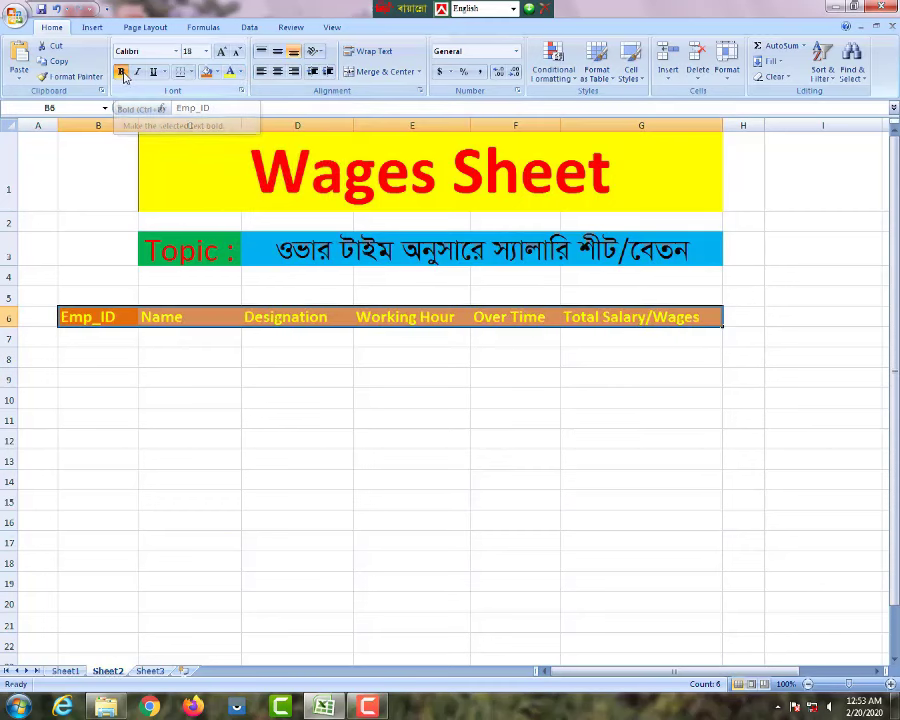
click(277, 72)
Enter 101 and 102 in B7:B8 and fill the ID series down to 111 in B17
click(169, 436)
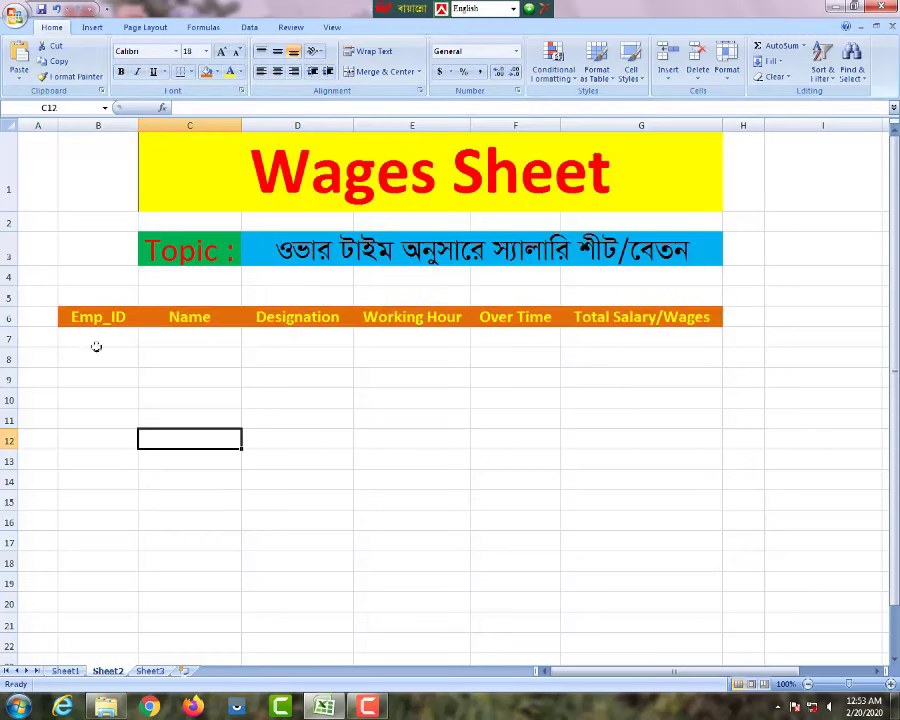
click(96, 346)
text(1)
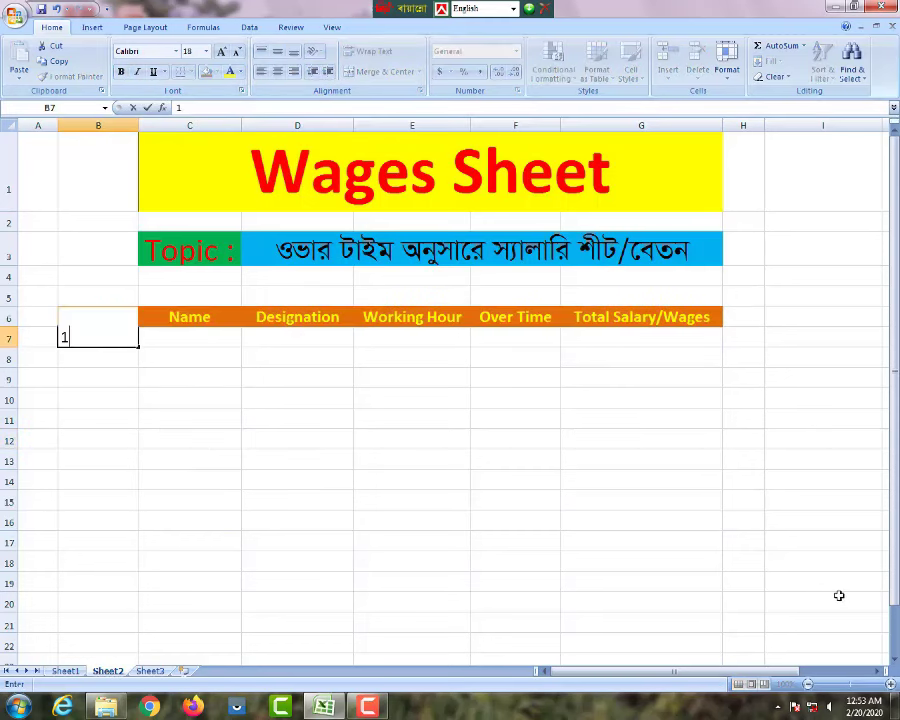
text(01)
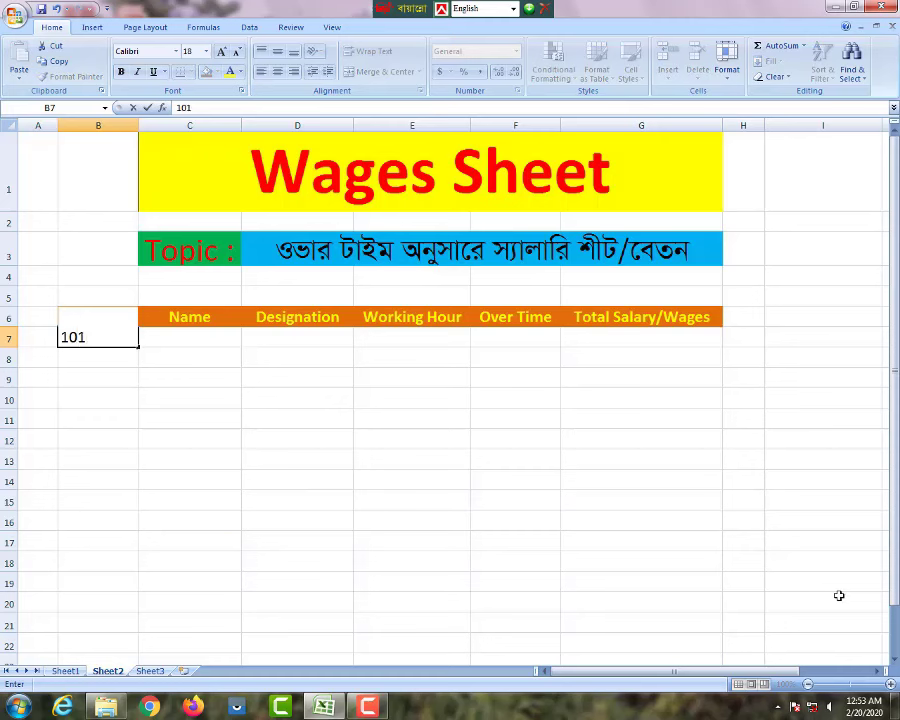
key(Return)
text(102)
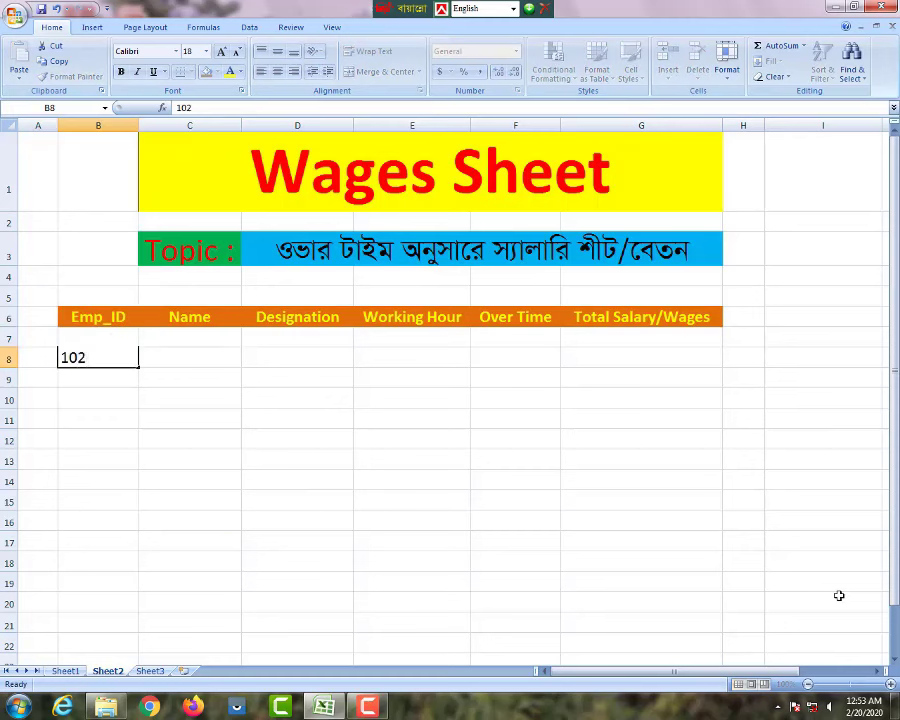
key(Return)
click(116, 500)
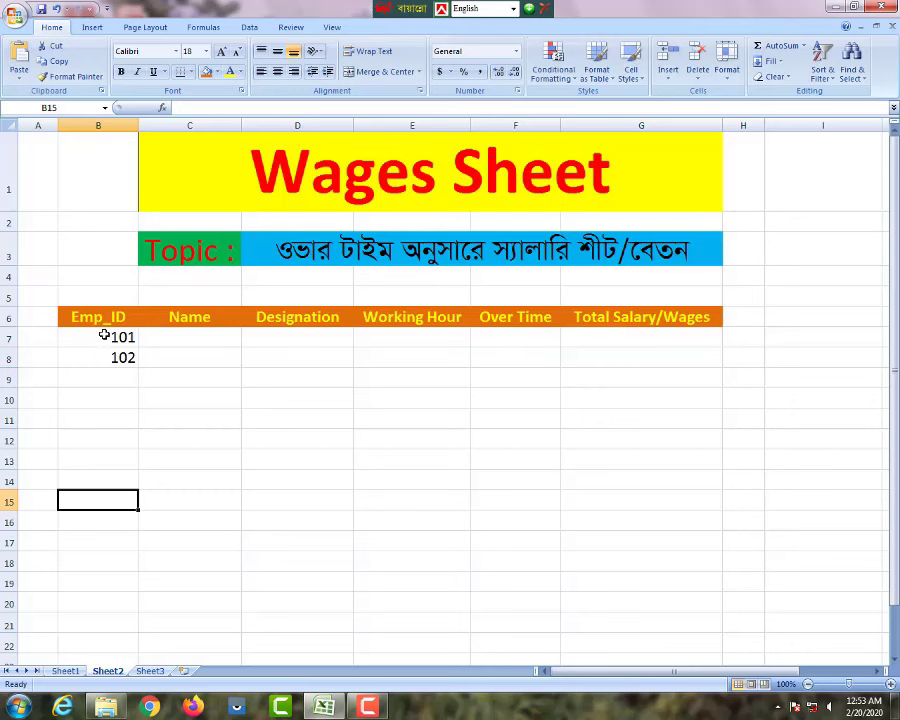
drag(104, 336, 120, 357)
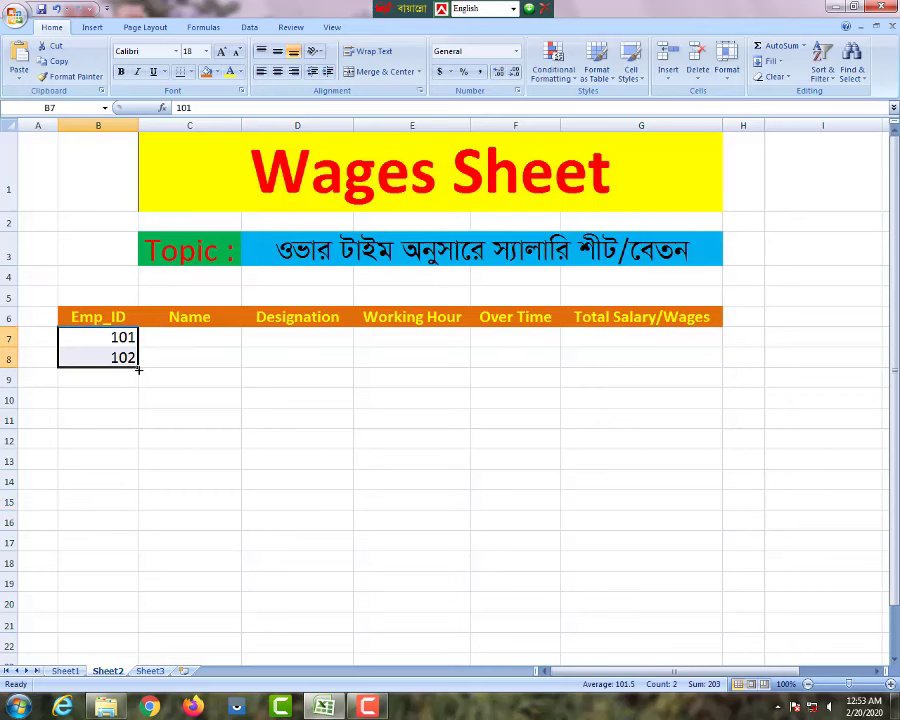
drag(138, 368, 117, 545)
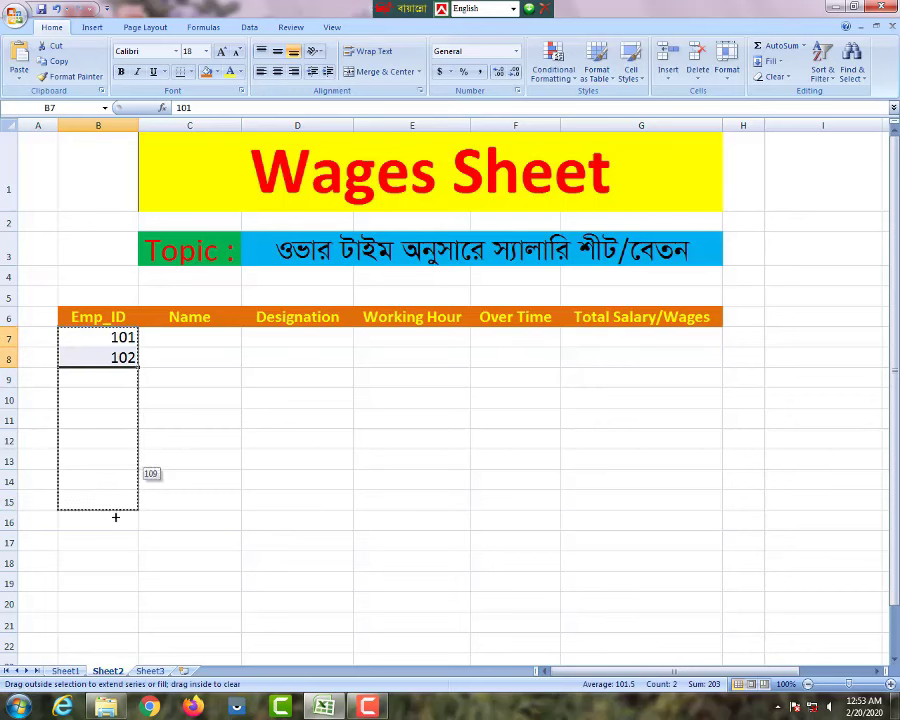
click(211, 343)
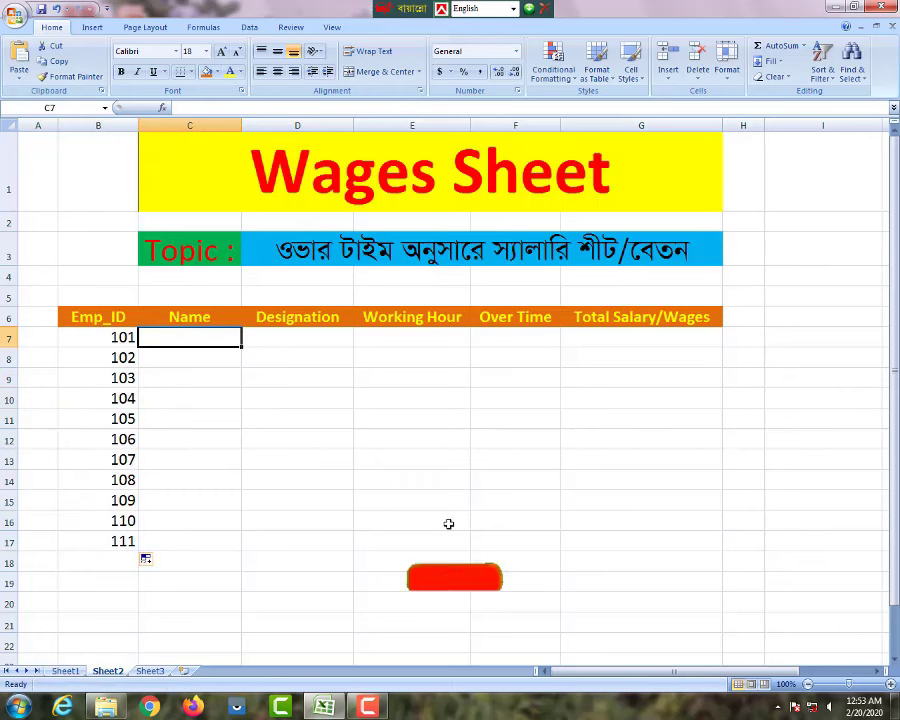
Type five employee names into C7:C11 for IDs 101 to 105
text(Arojit)
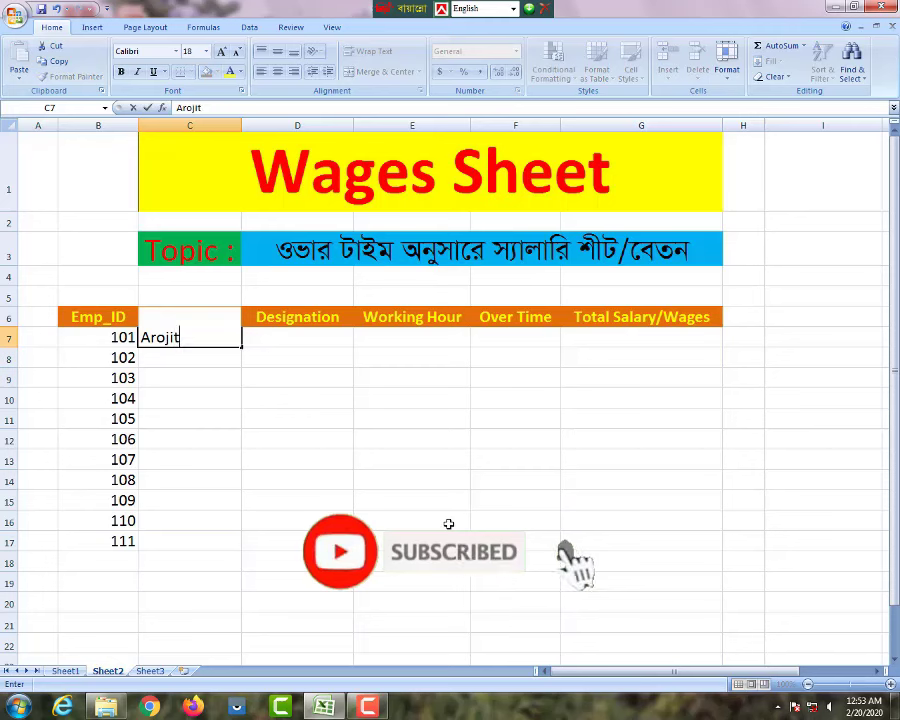
key(Return)
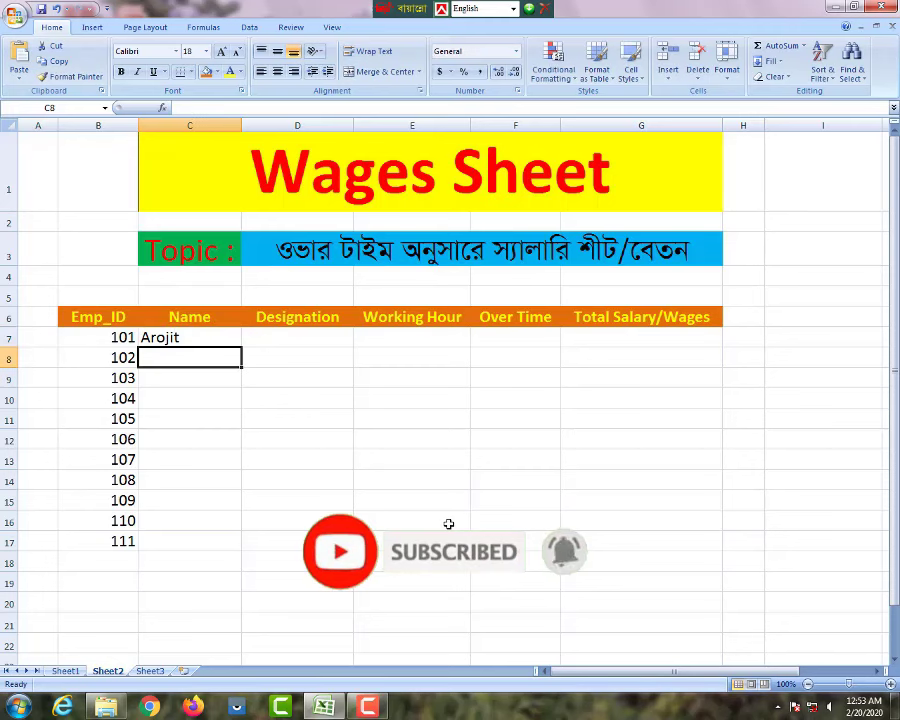
text(Rehan)
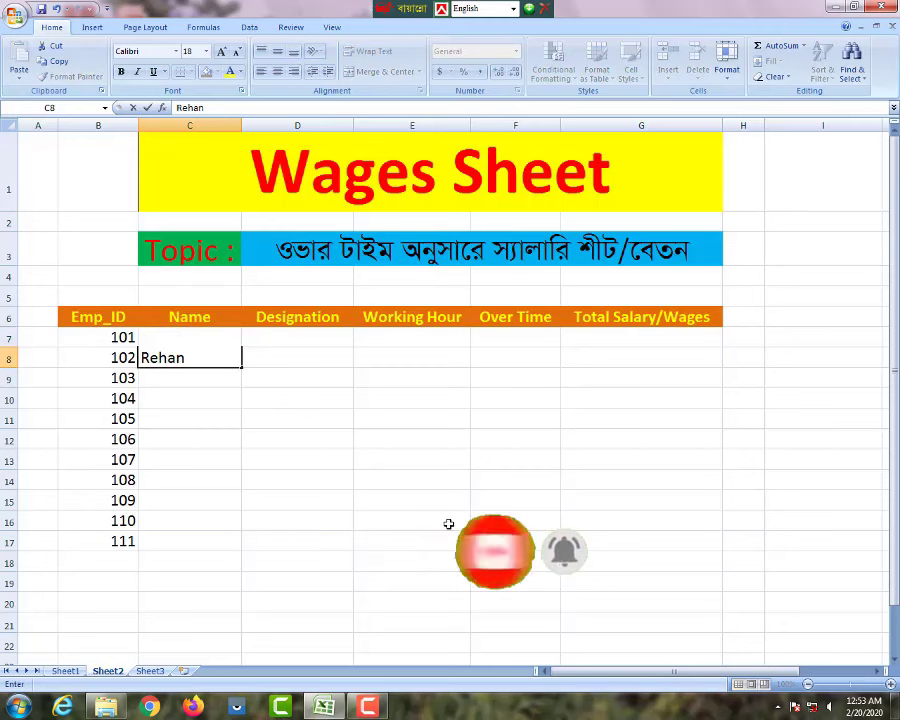
key(Return)
text(An)
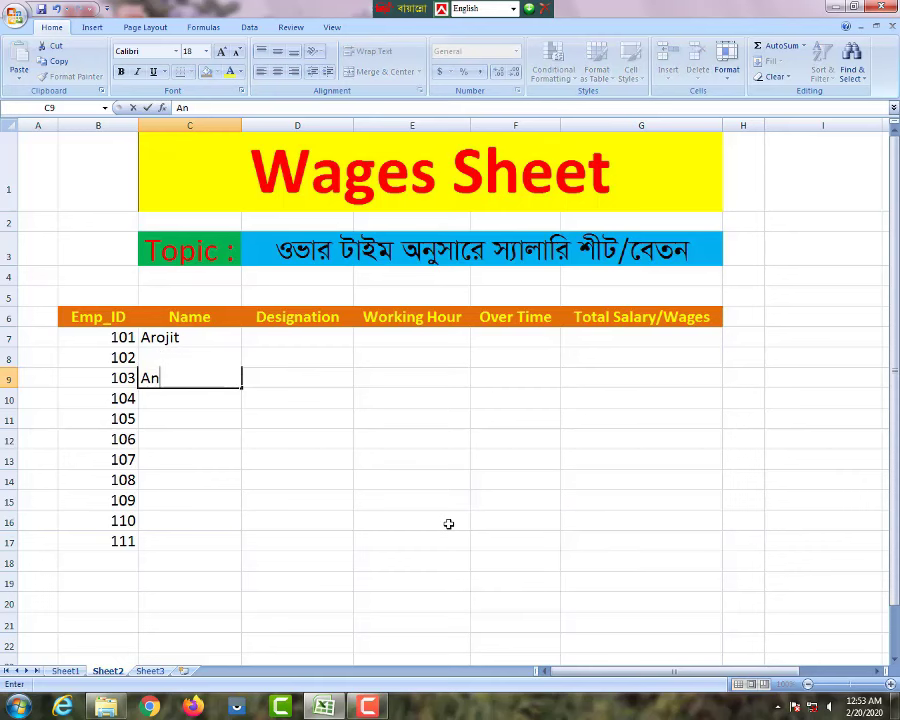
text(ik)
key(Return)
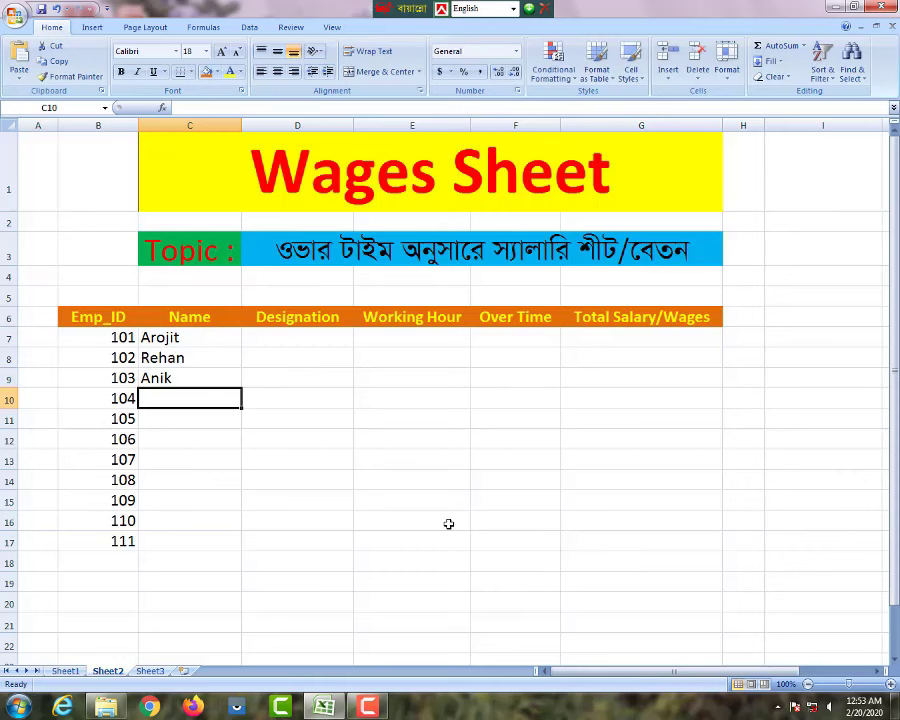
text(Imran)
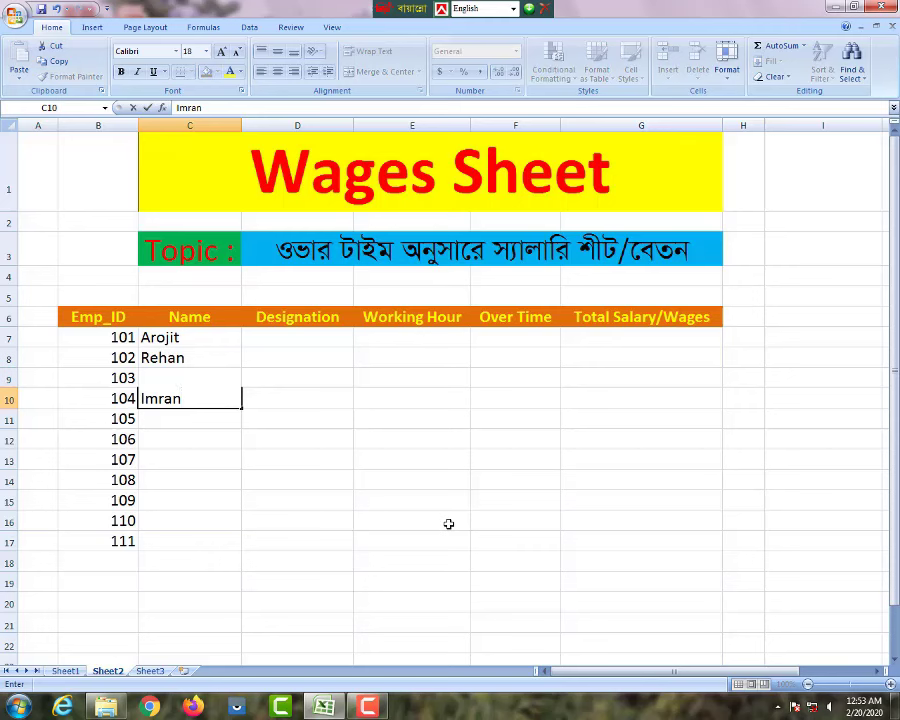
key(Return)
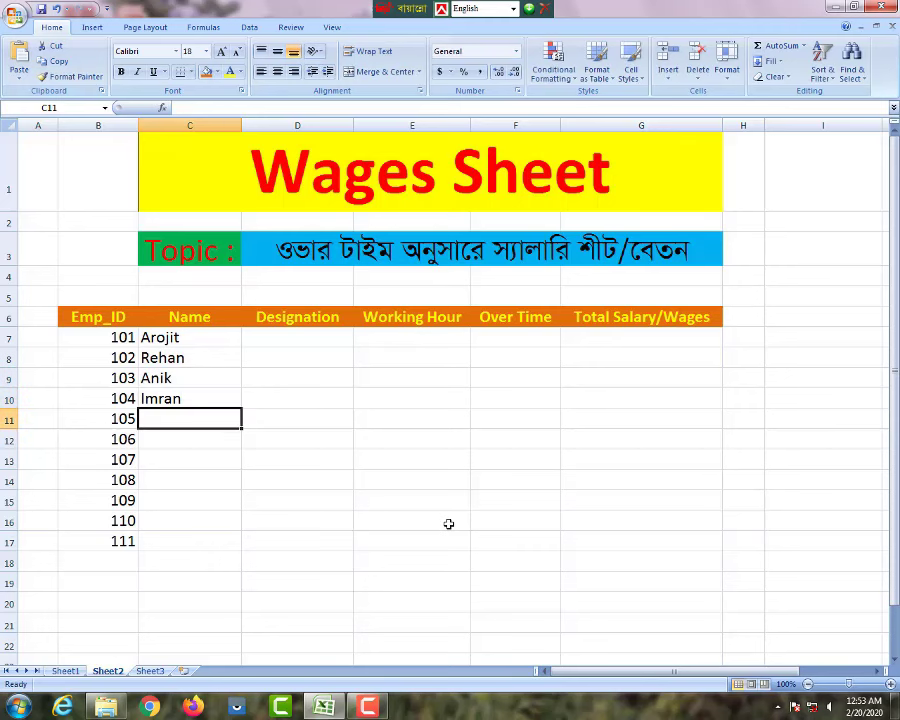
text(Shawon)
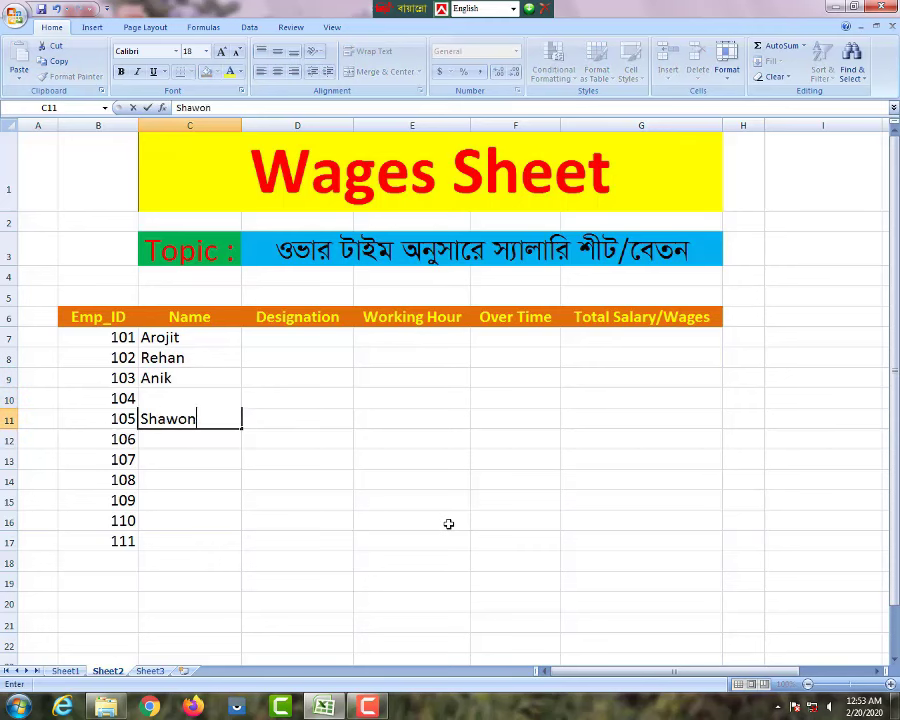
key(Return)
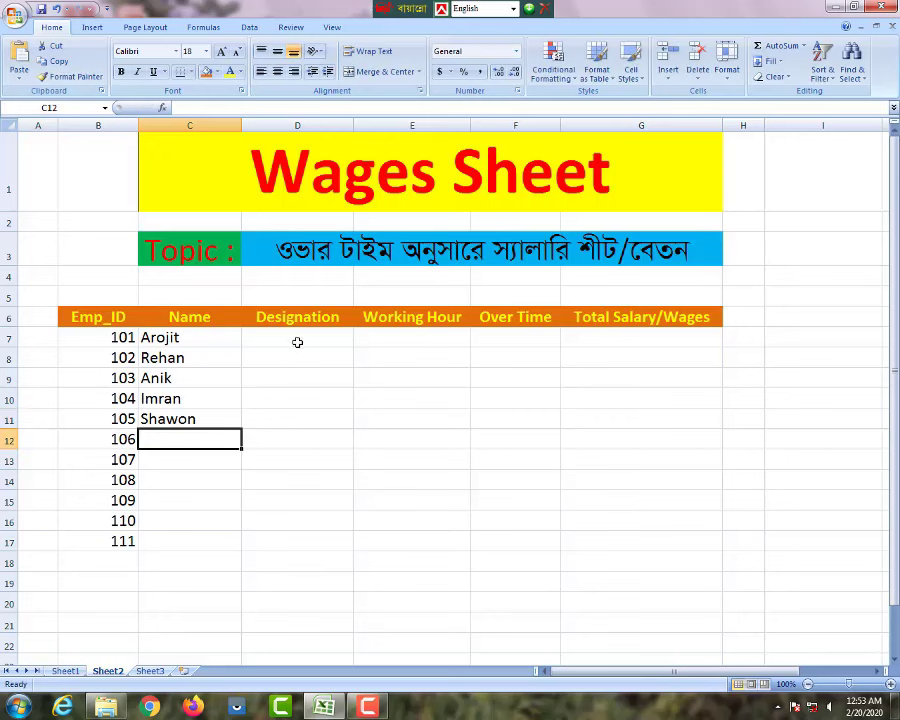
click(288, 341)
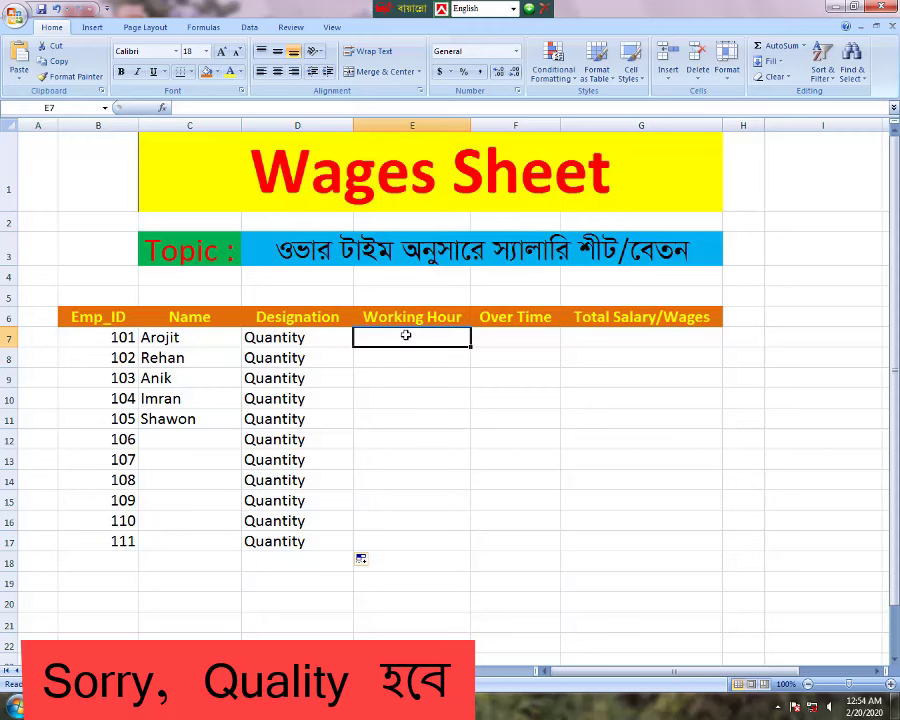
Enter 10 working hours in E7 for employee 101
text(10)
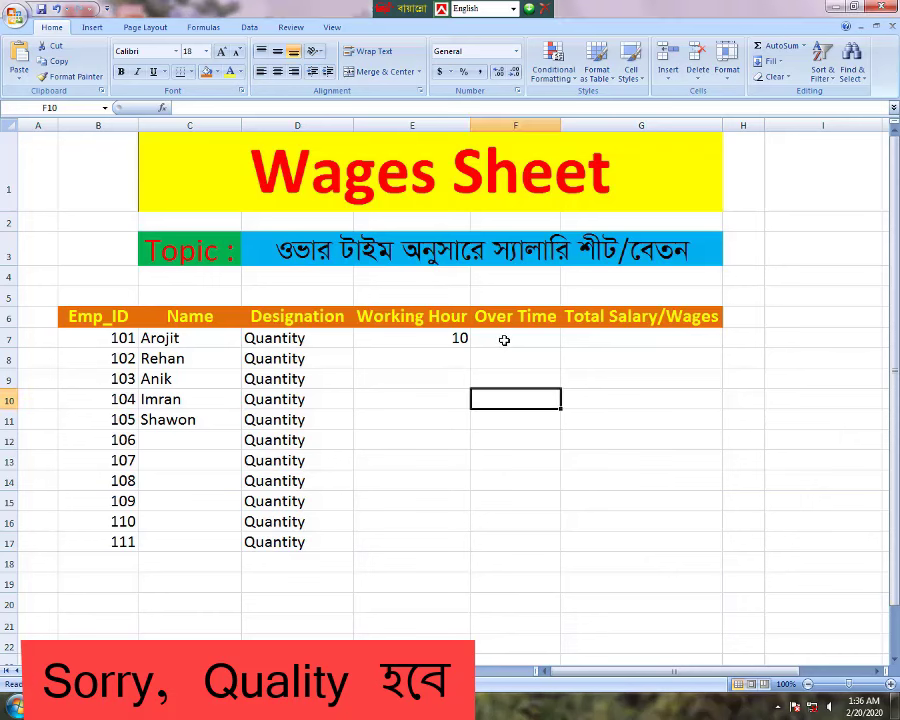
click(504, 340)
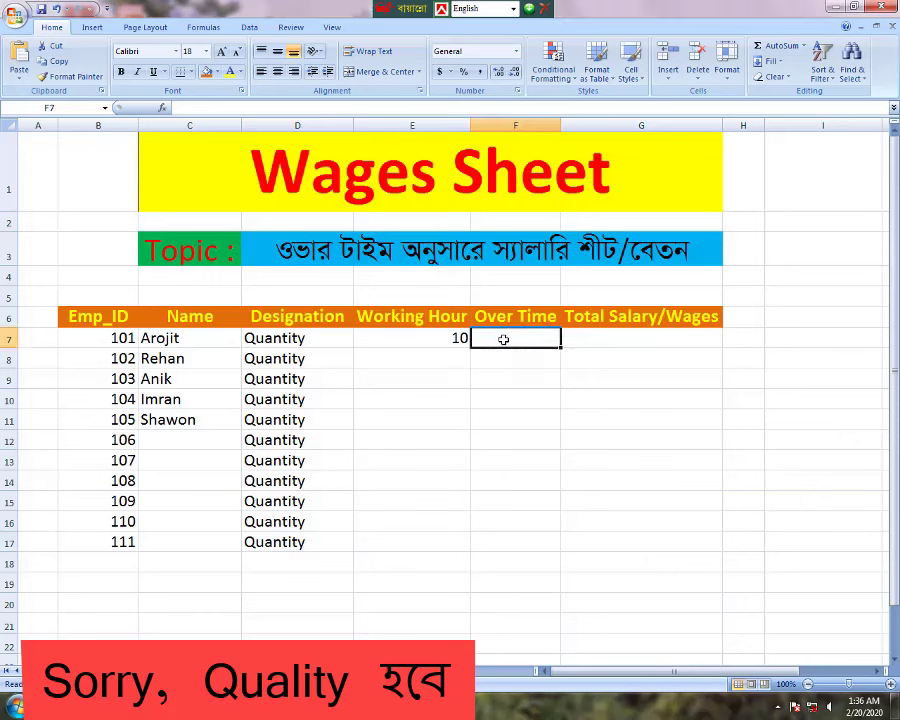
Enter =IF(E7>8,E7-8,0) in F7 so employee 101's overtime shows 2
text(=)
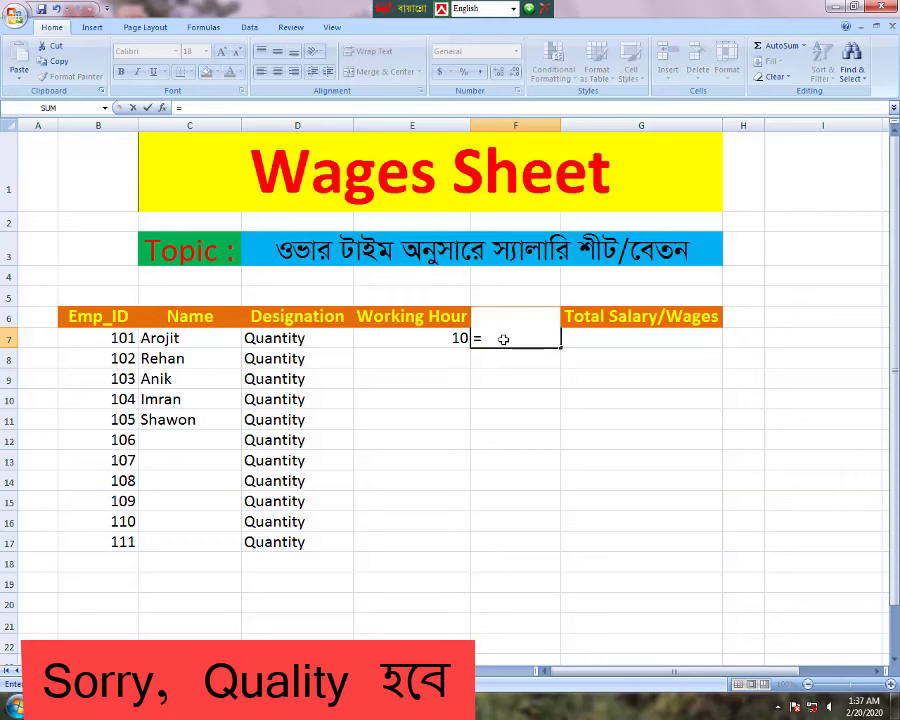
text(if)
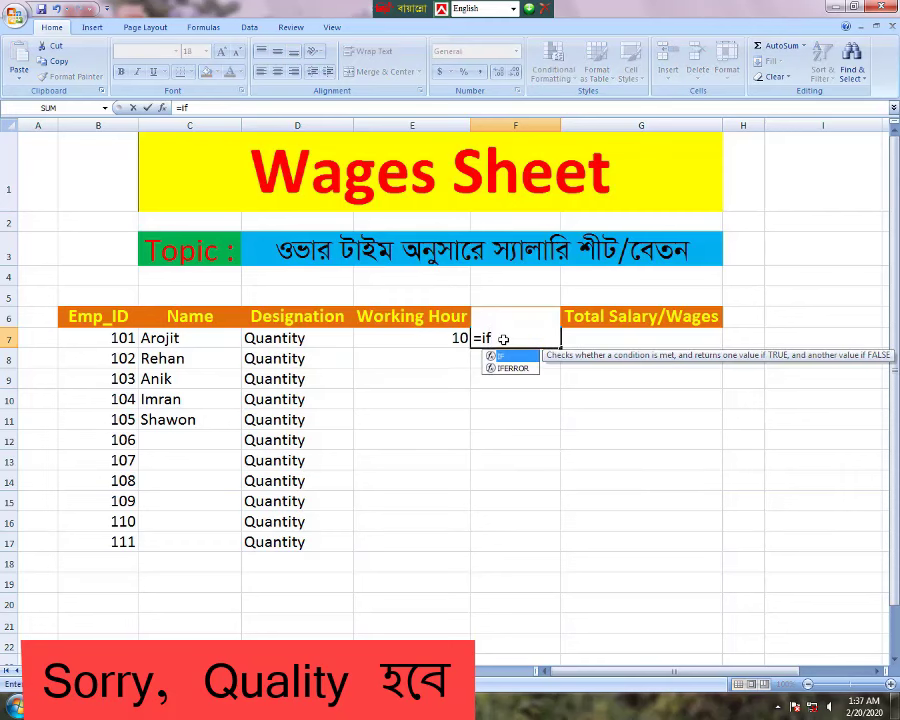
text(()
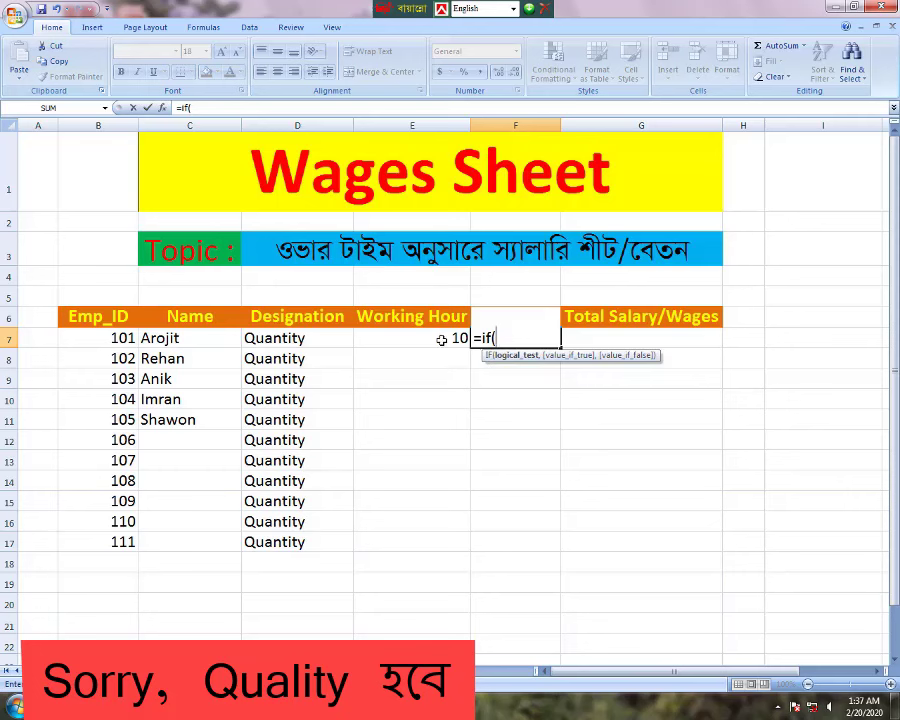
click(432, 339)
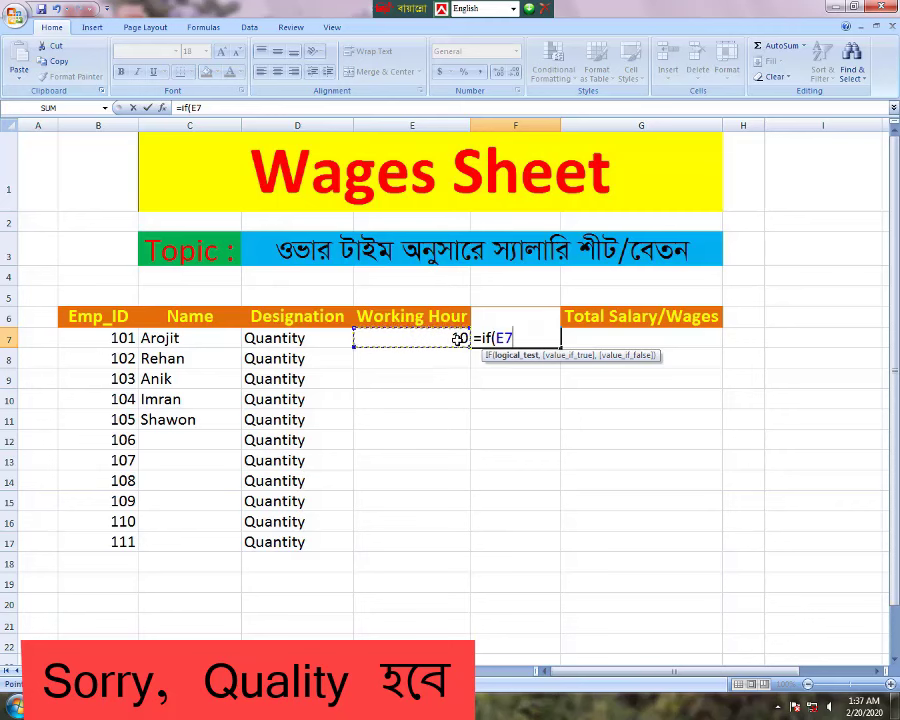
text(>)
text(8)
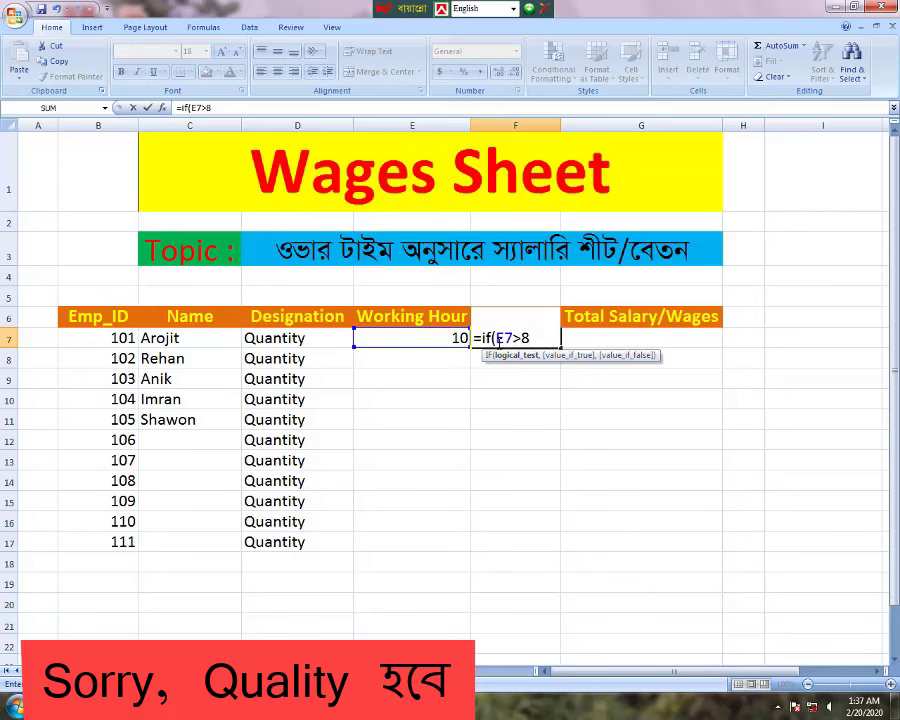
text(,)
click(445, 337)
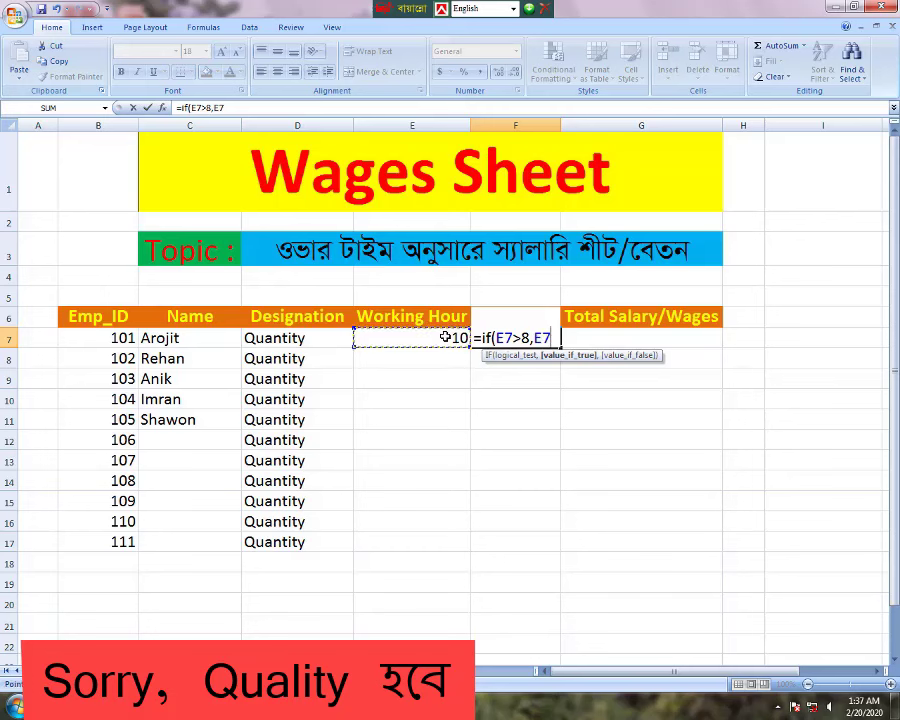
text(-8)
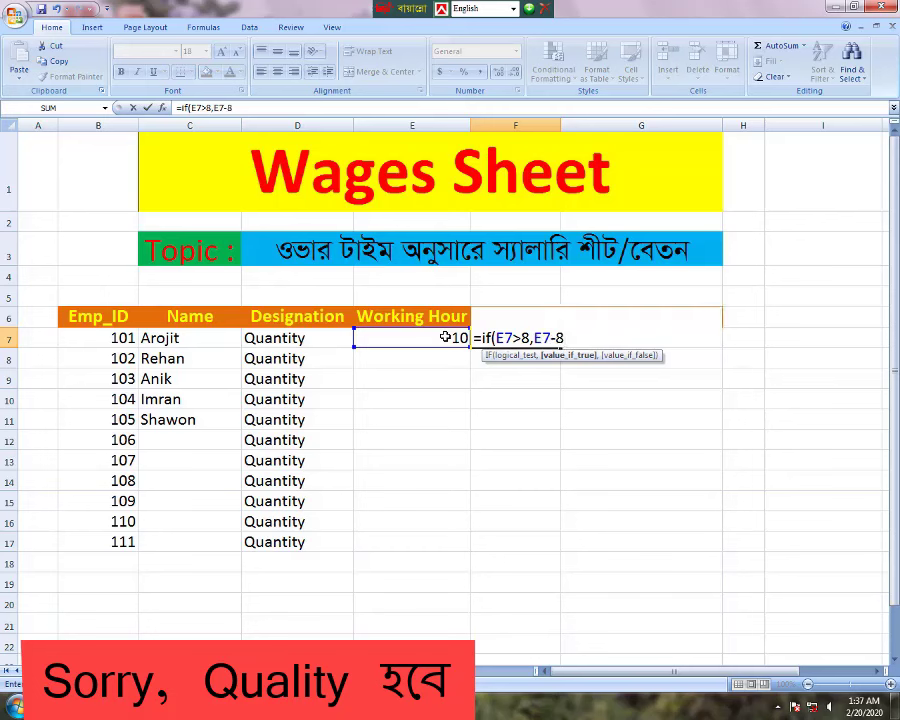
text(,0)
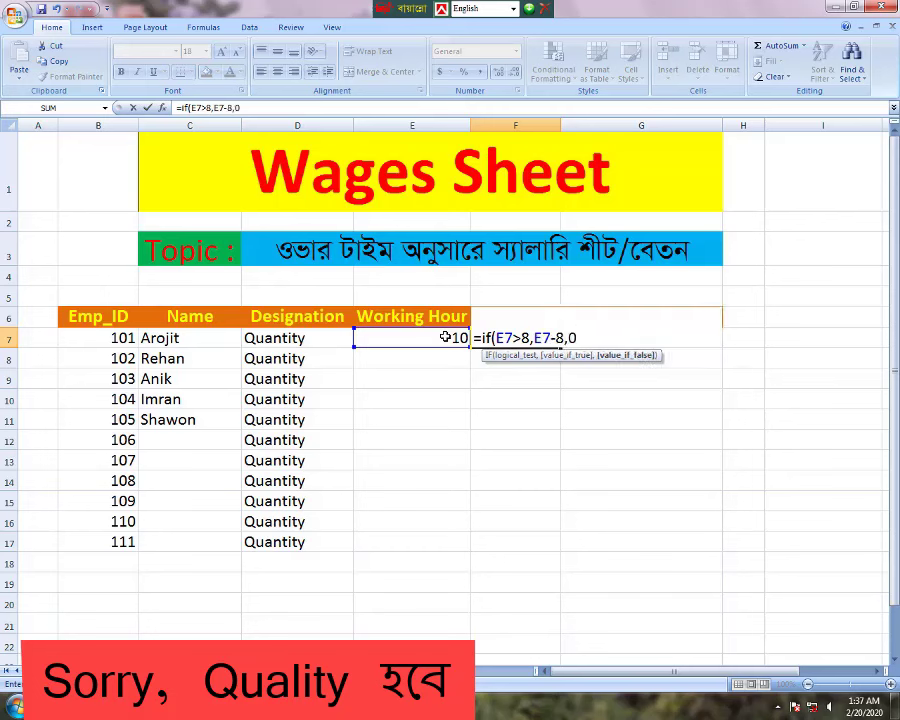
text())
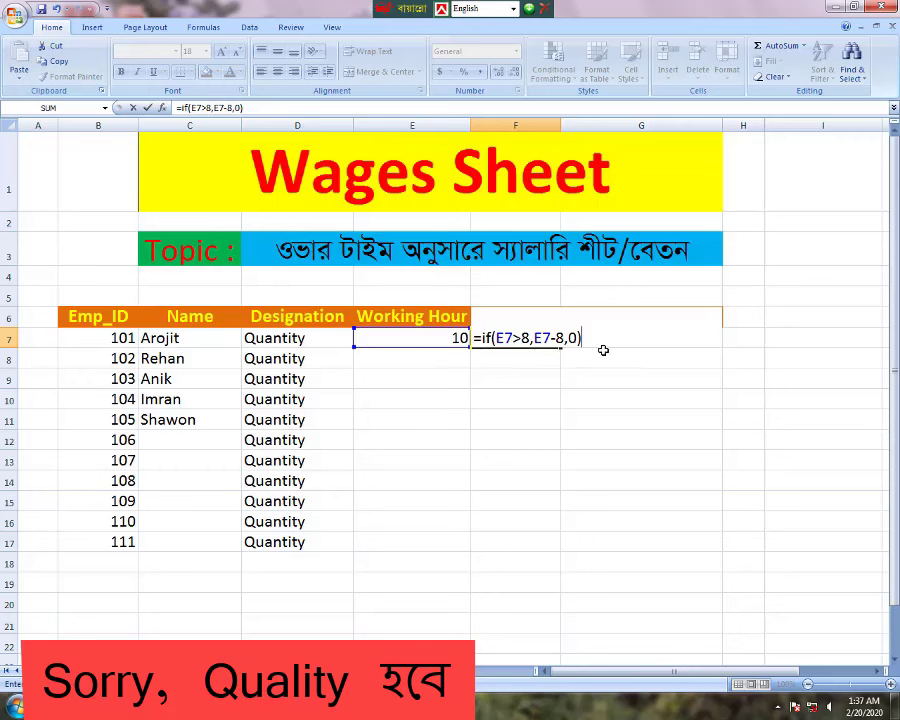
key(Return)
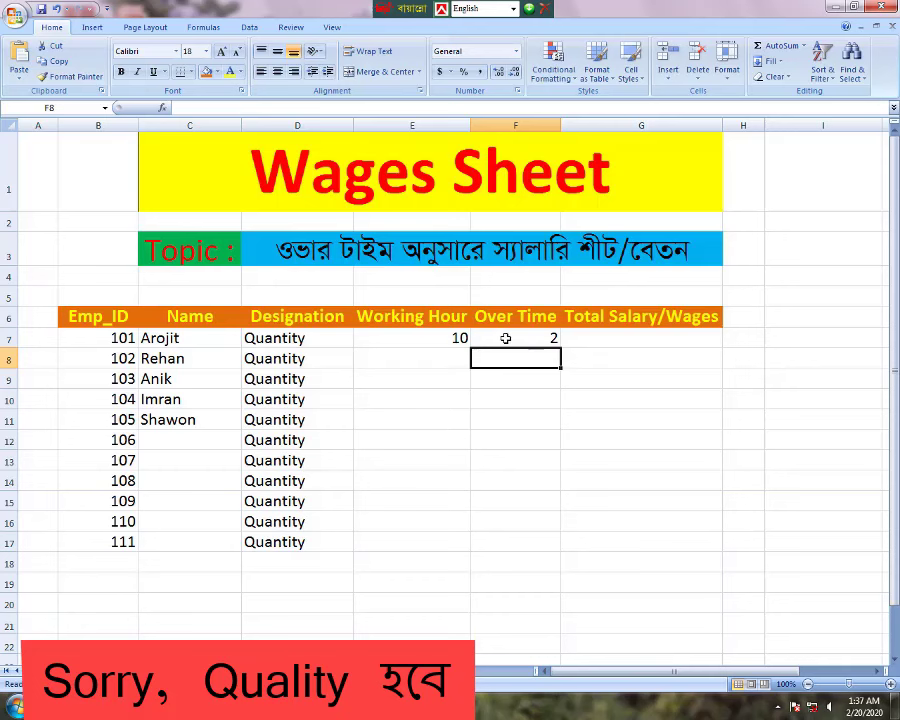
Enter =IF(F7>0,F7*70+8*50,E7*50) in G7, giving employee 101 a total of 540
click(474, 342)
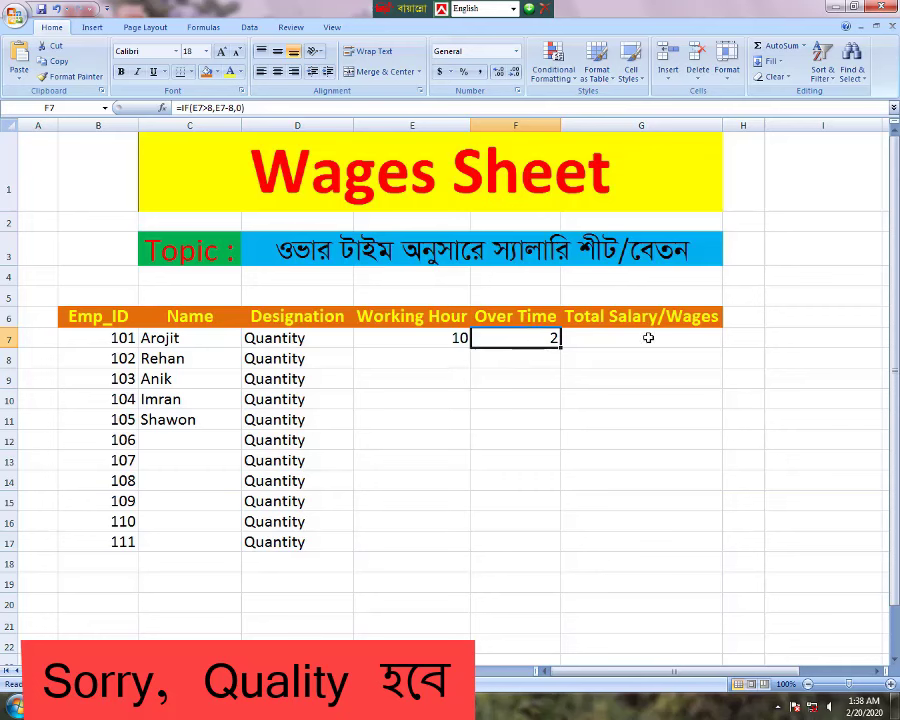
click(645, 338)
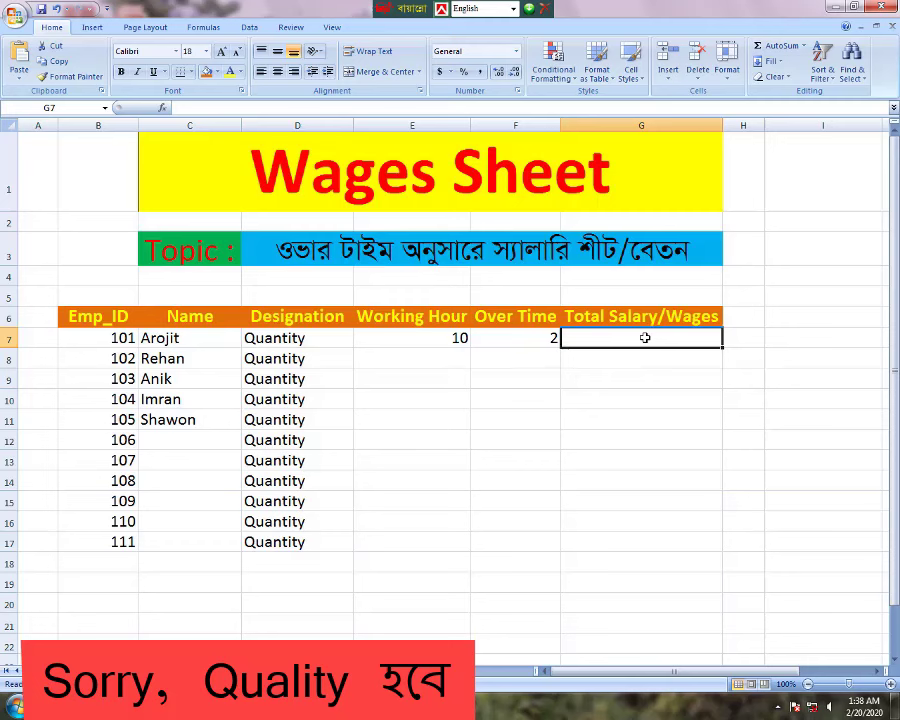
text(=)
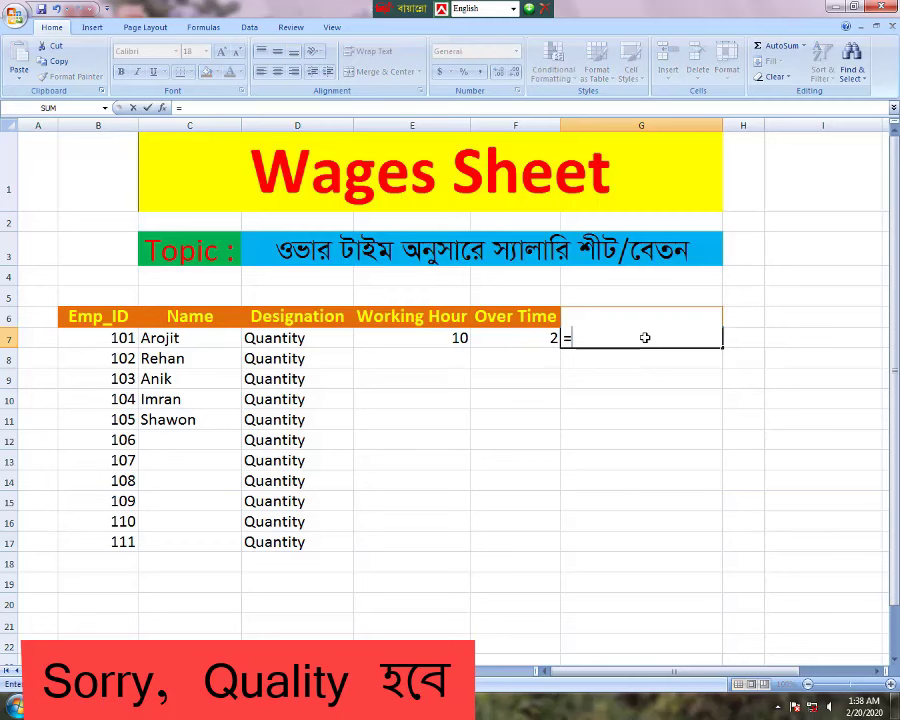
text(if()
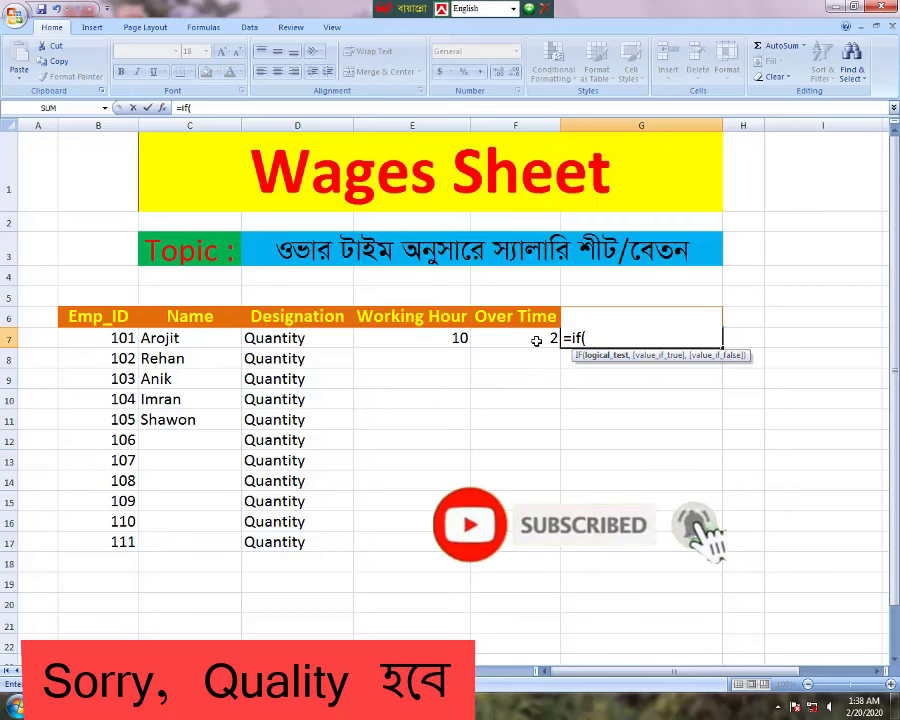
click(526, 338)
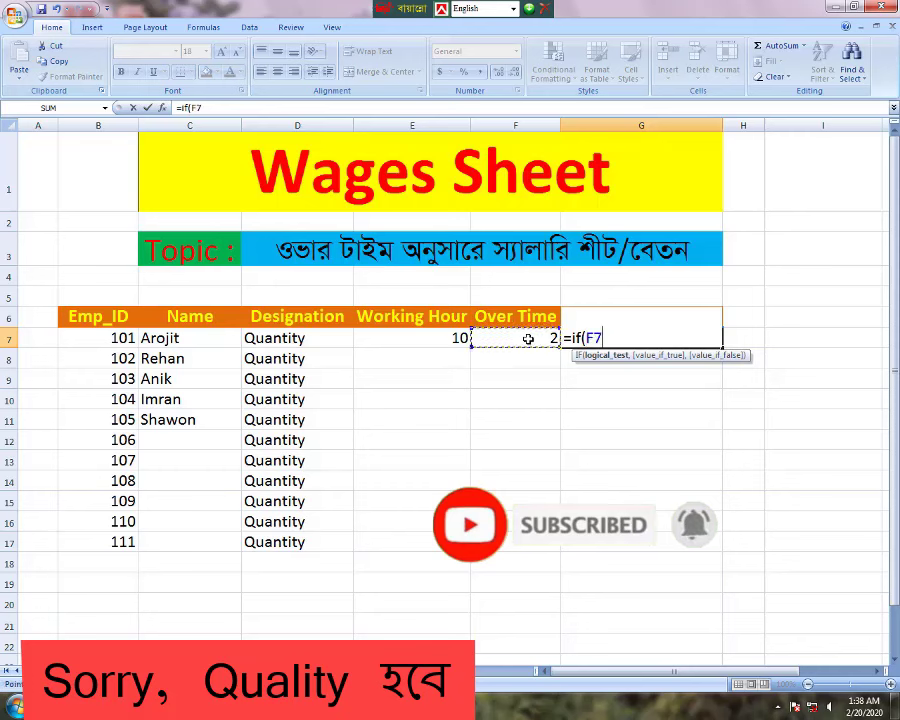
text(>)
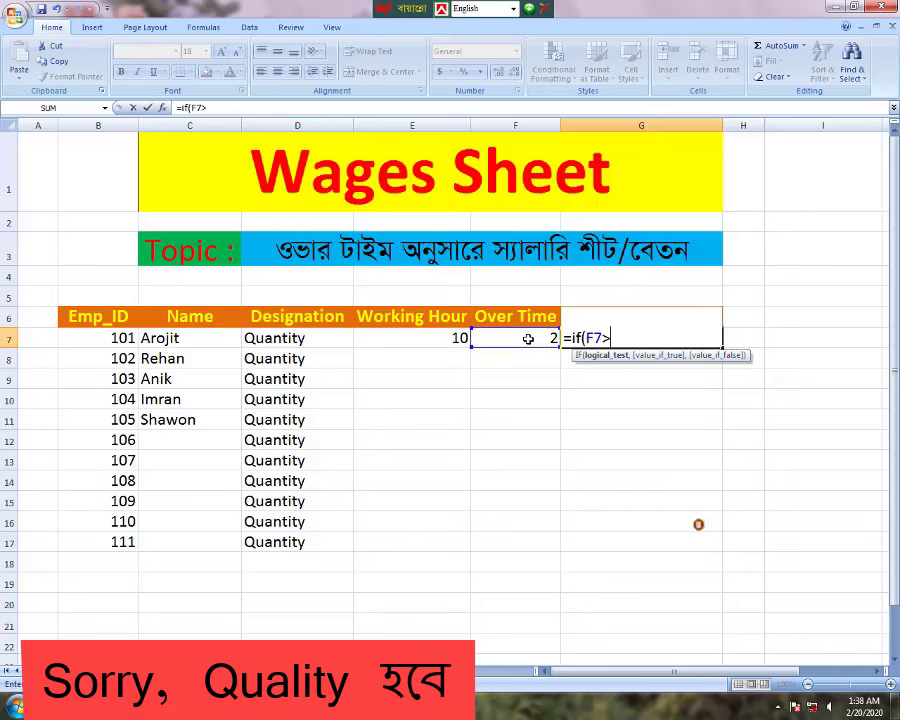
text(0)
text(,)
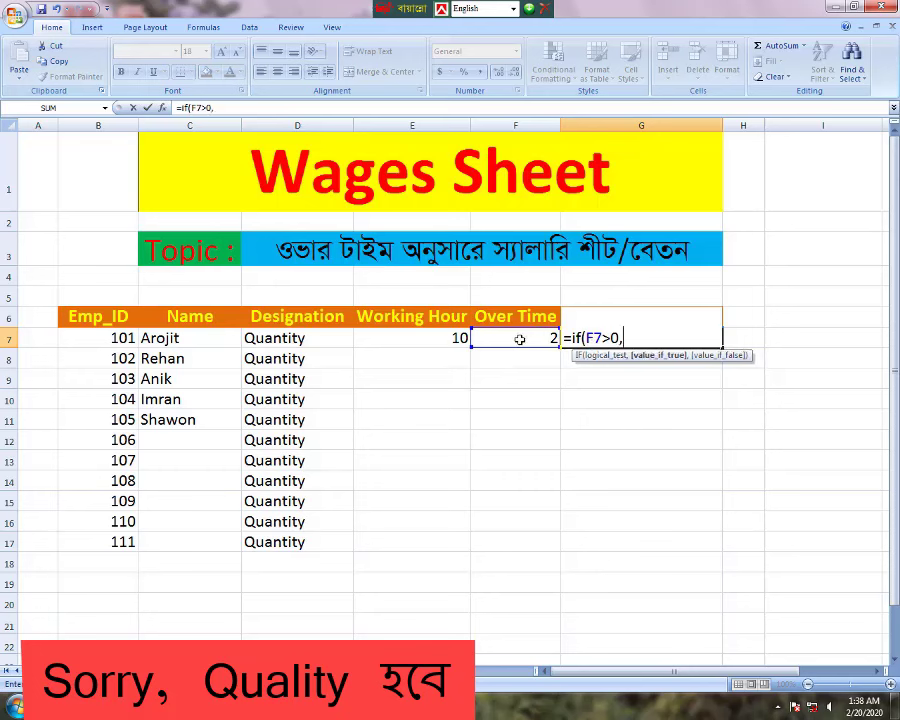
text(F7*)
text(70)
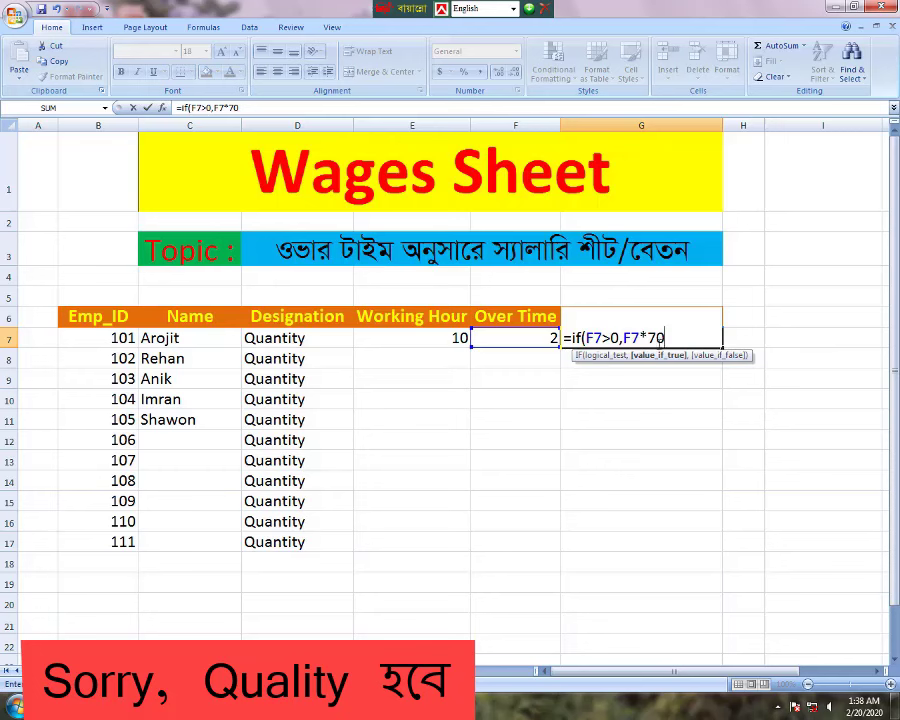
text(+)
text(8*)
text(50)
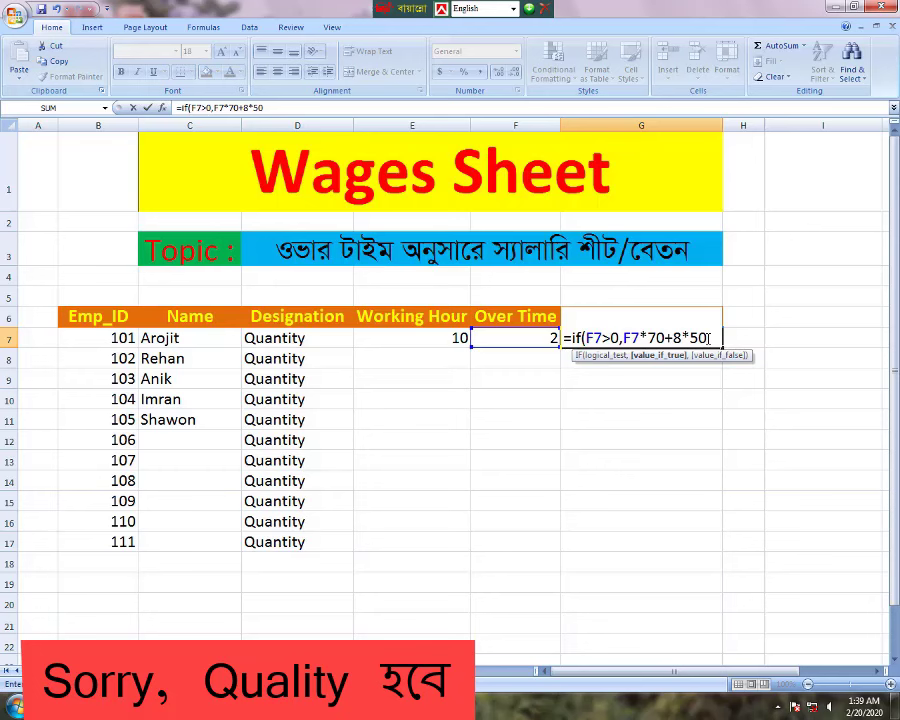
text(,)
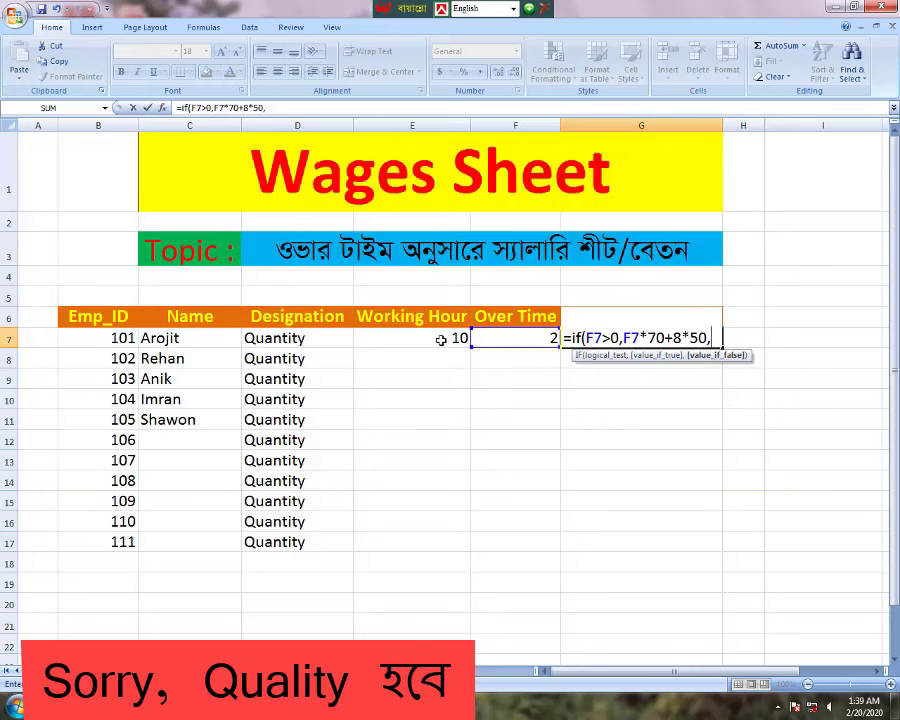
click(438, 338)
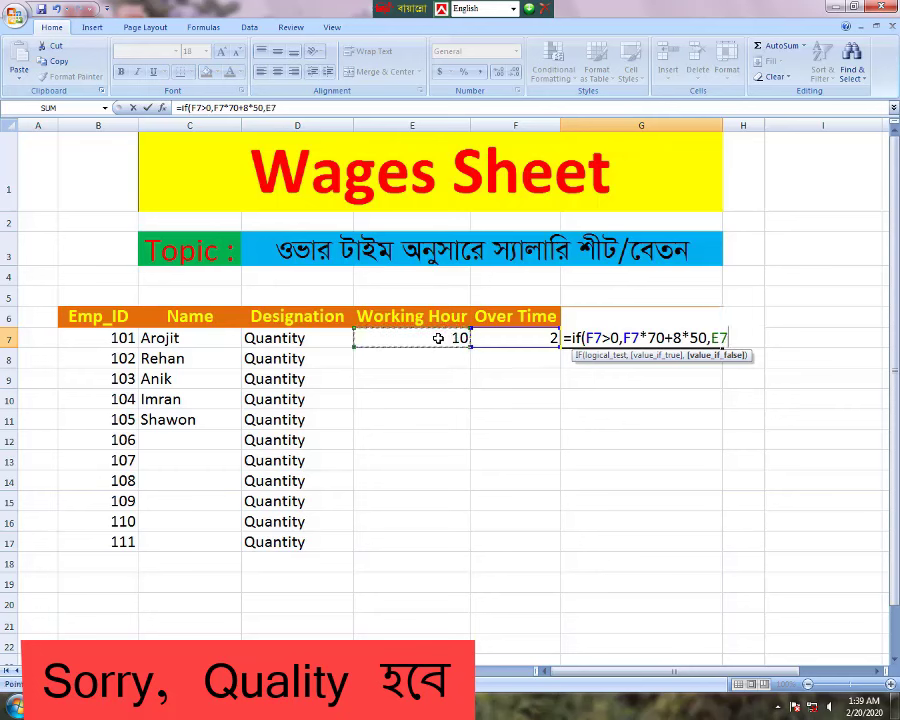
text(*5)
text(0)
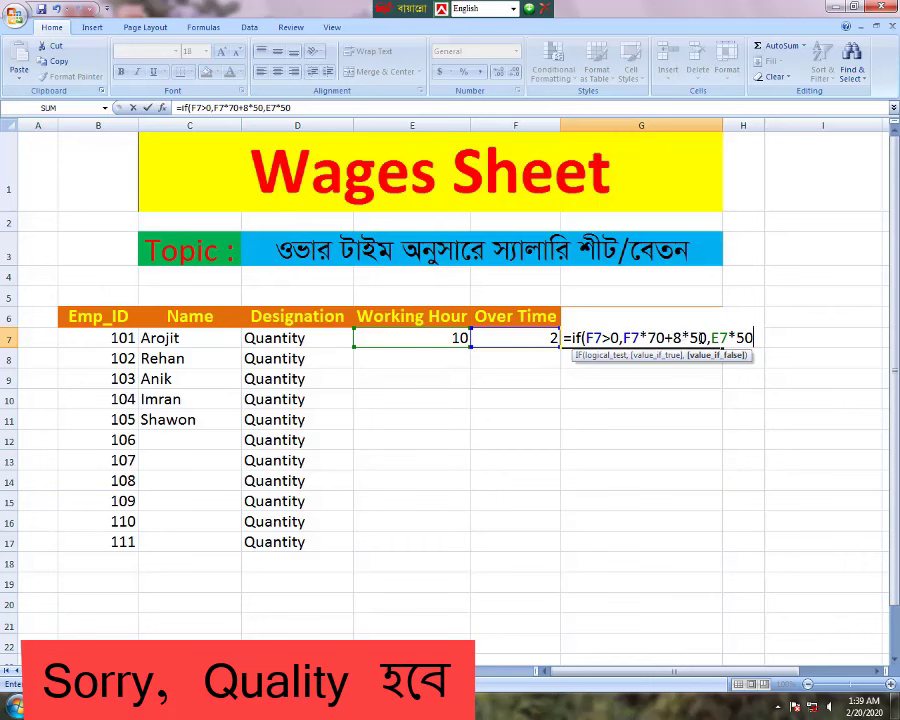
text())
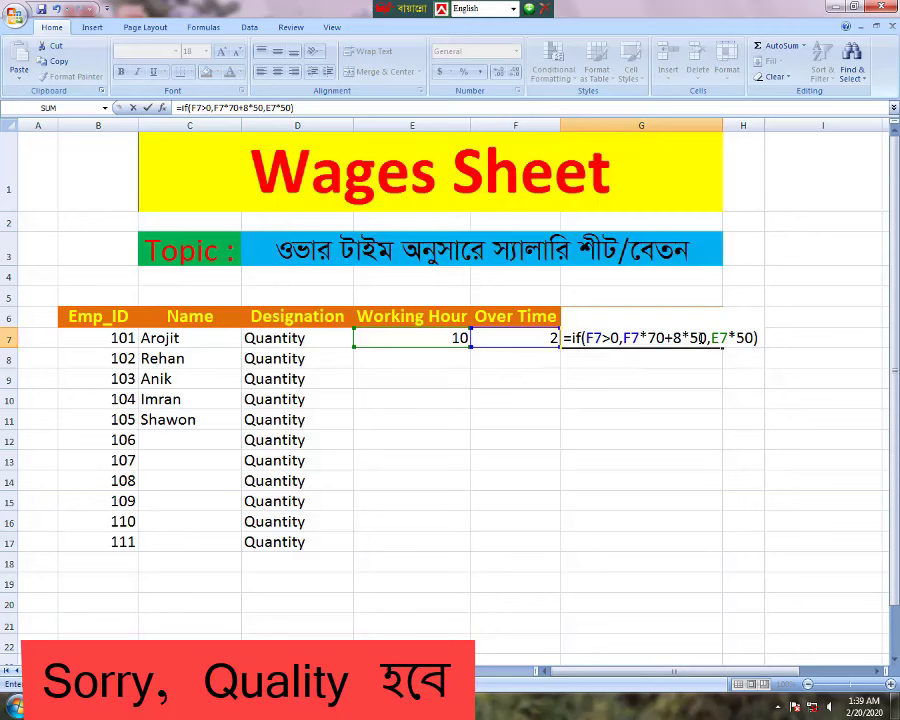
key(Return)
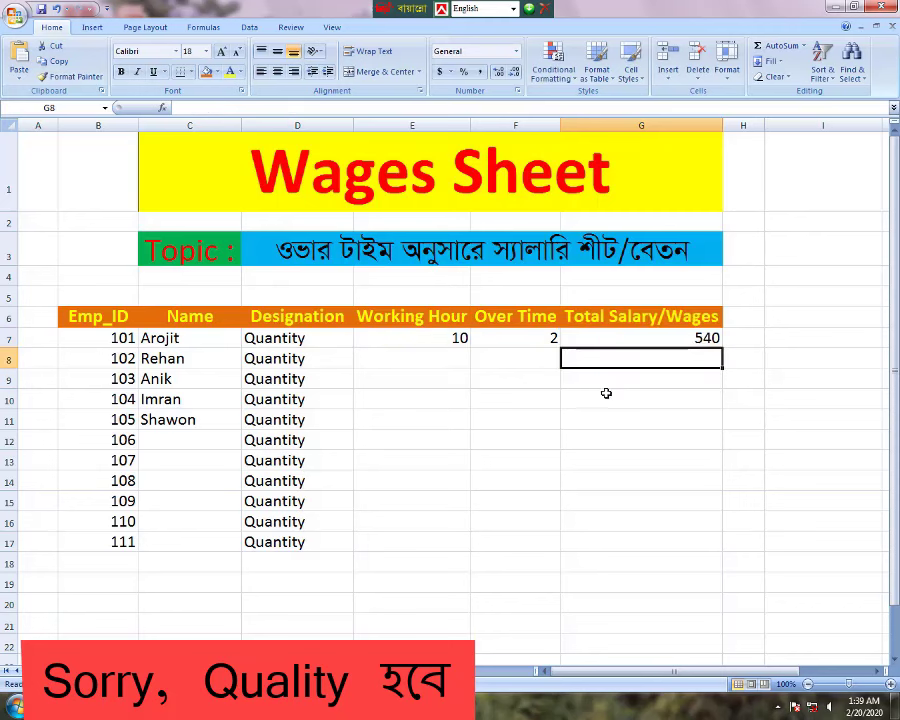
click(629, 339)
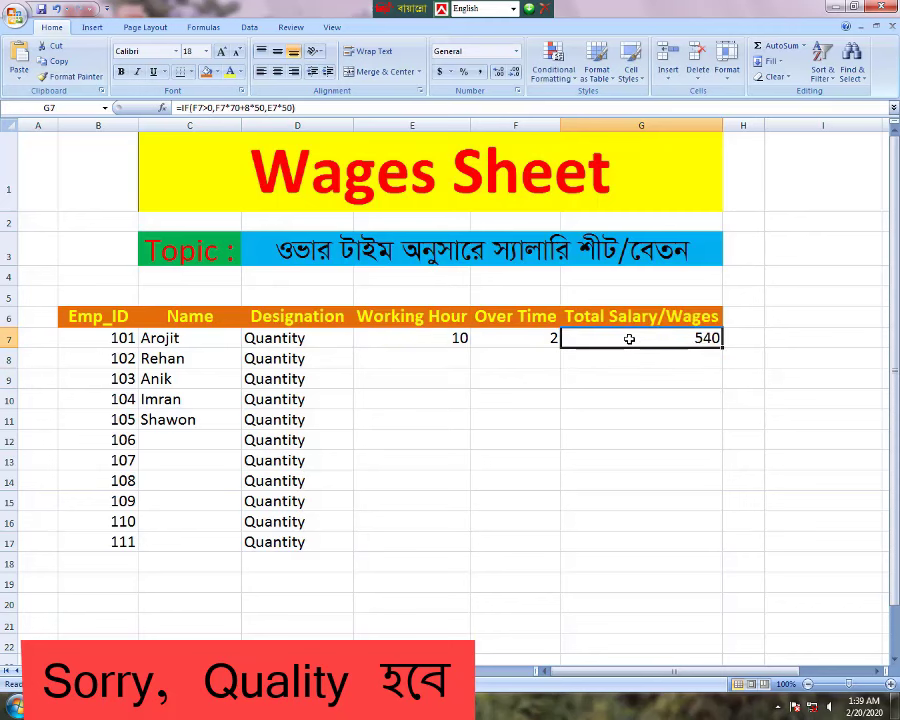
click(518, 338)
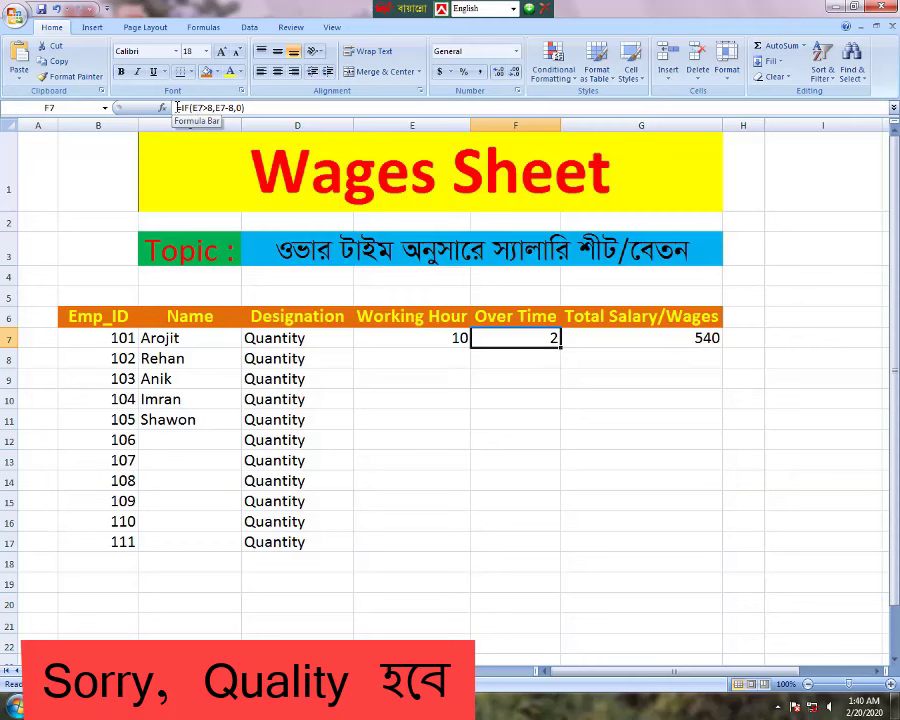
double_click(512, 337)
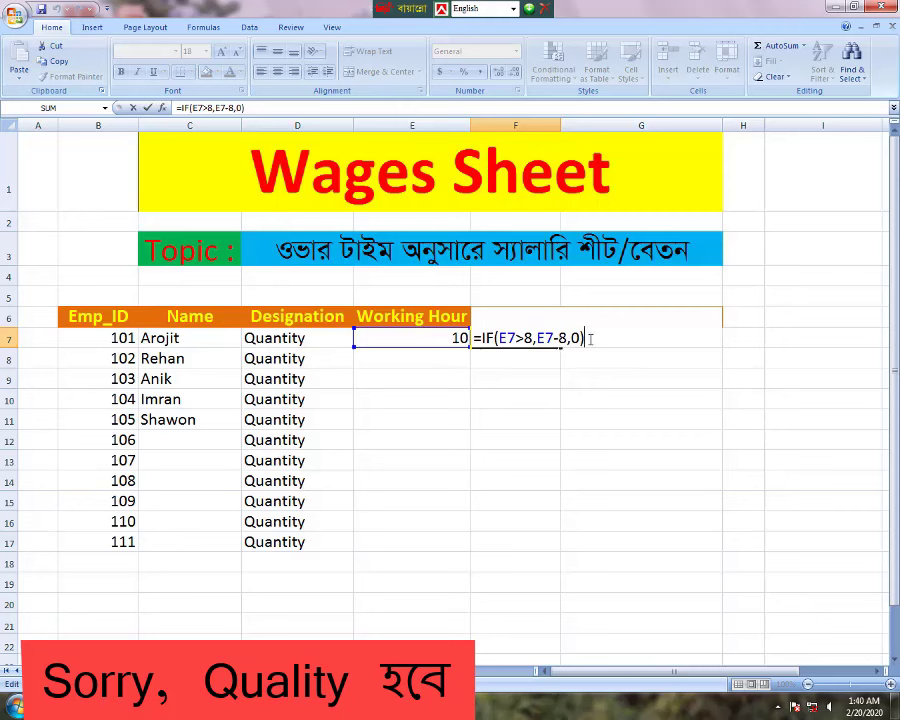
key(Return)
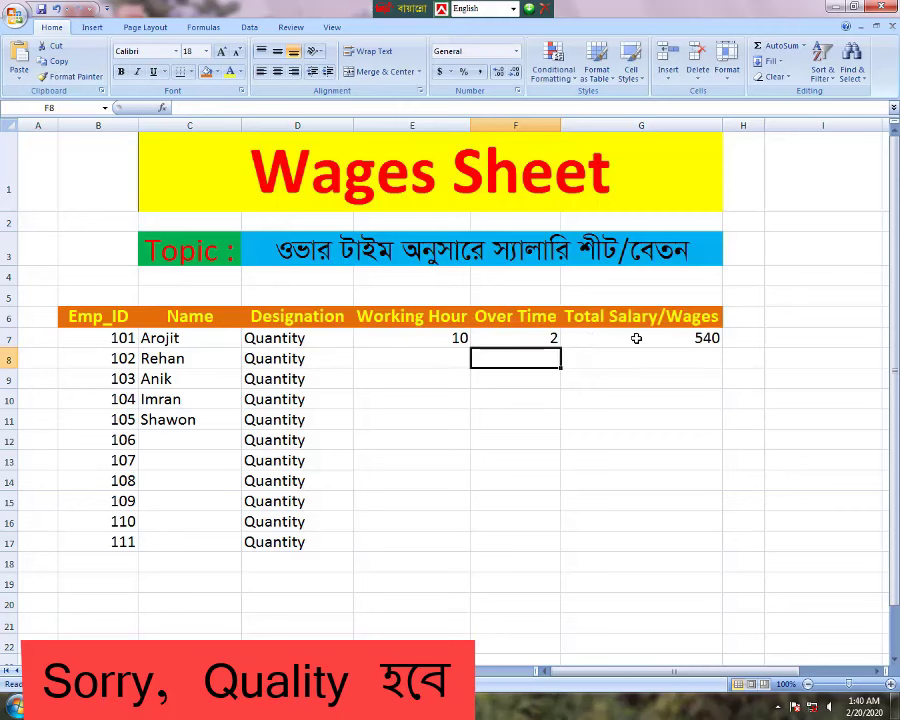
click(641, 338)
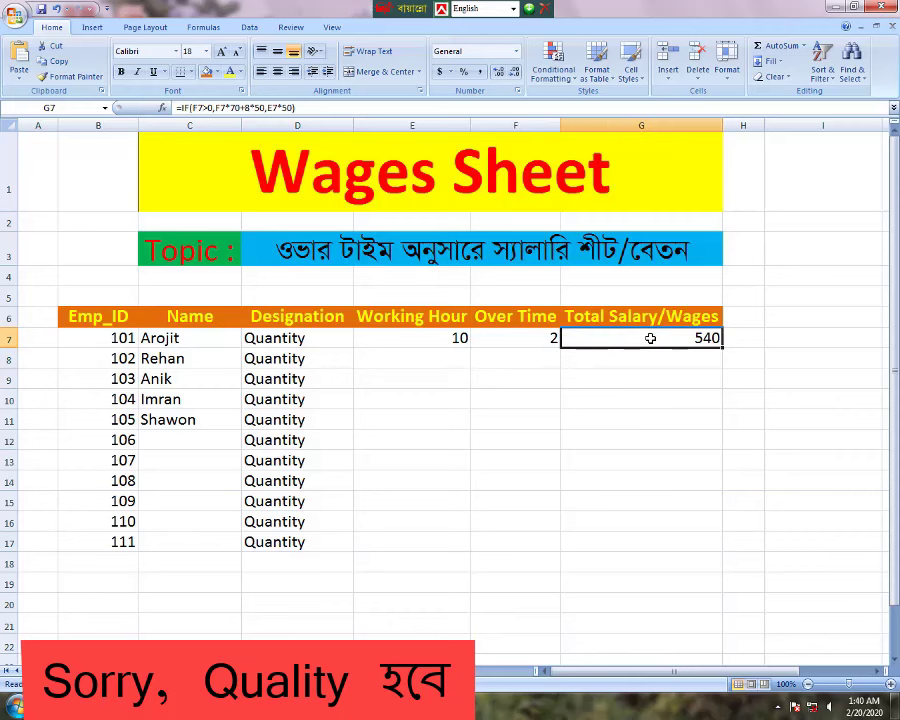
double_click(645, 338)
click(763, 338)
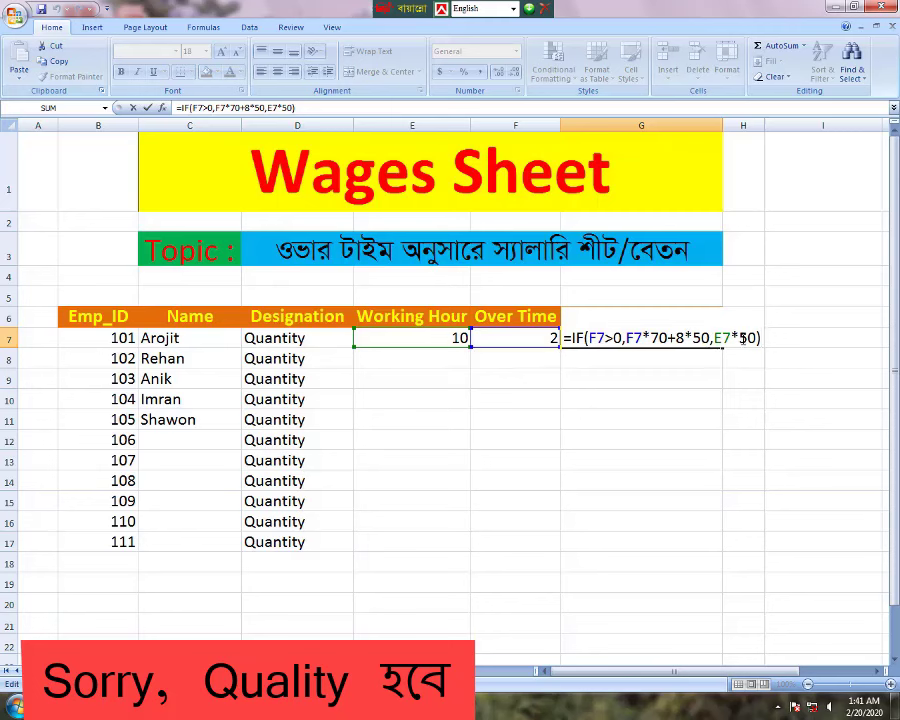
key(Return)
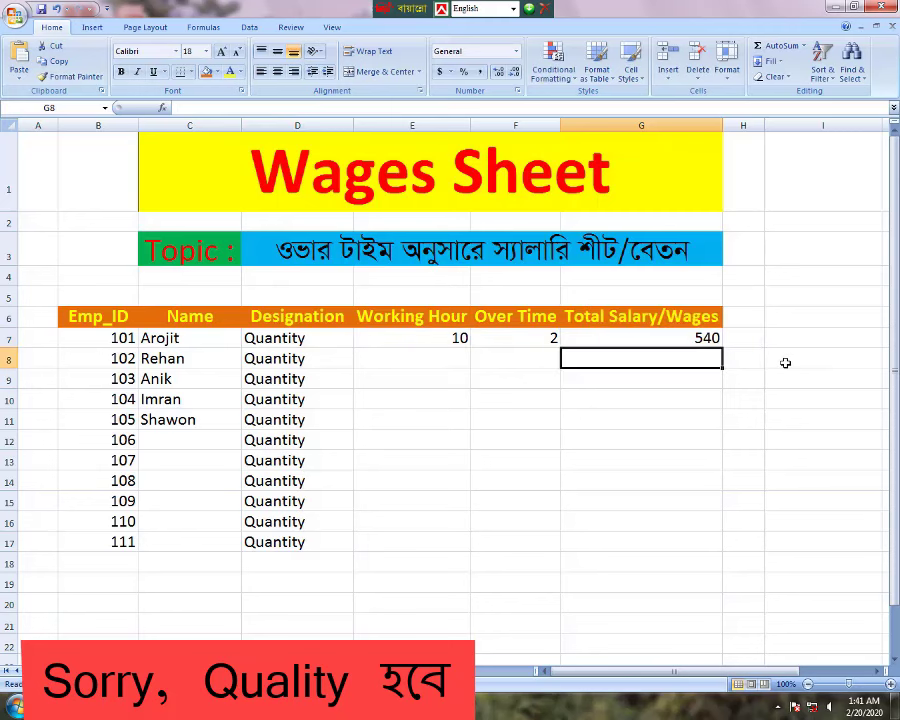
click(620, 386)
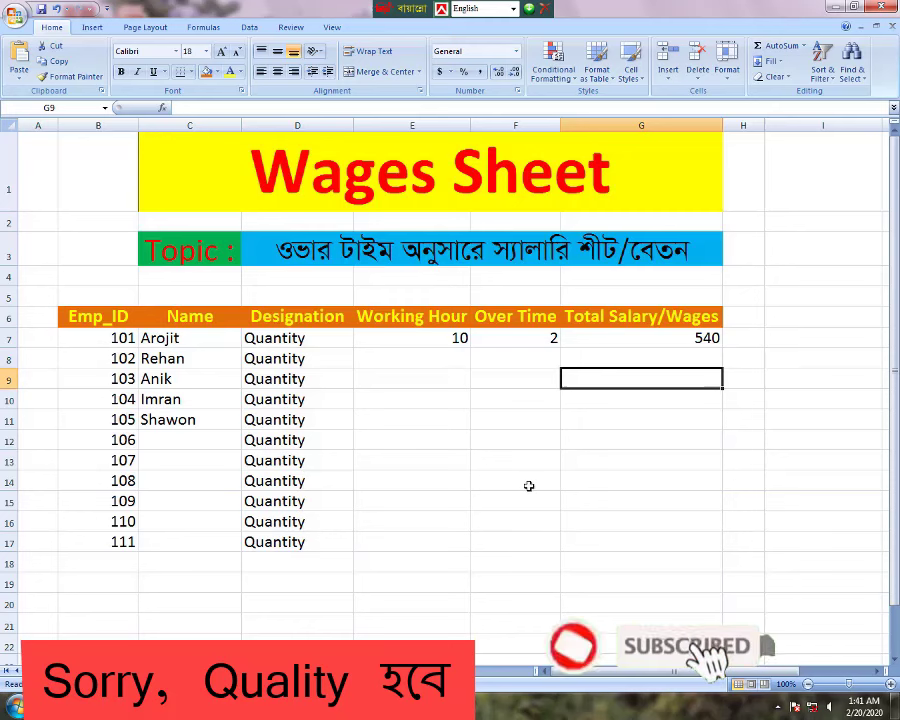
Copy the F7:G7 overtime and salary formulas down through row 17
drag(518, 338, 587, 338)
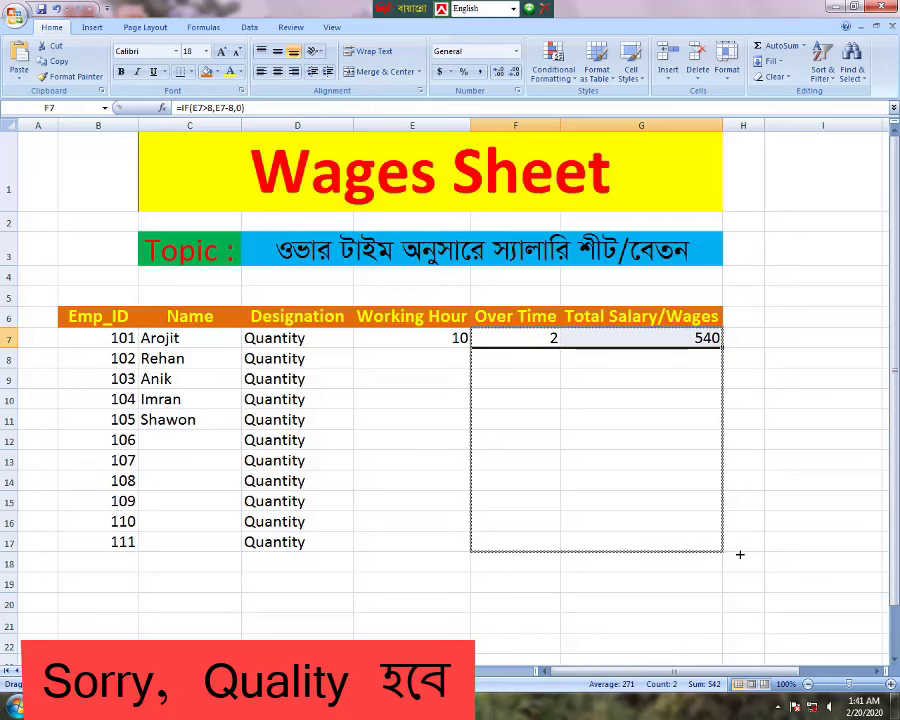
drag(722, 346, 741, 551)
click(603, 601)
click(412, 460)
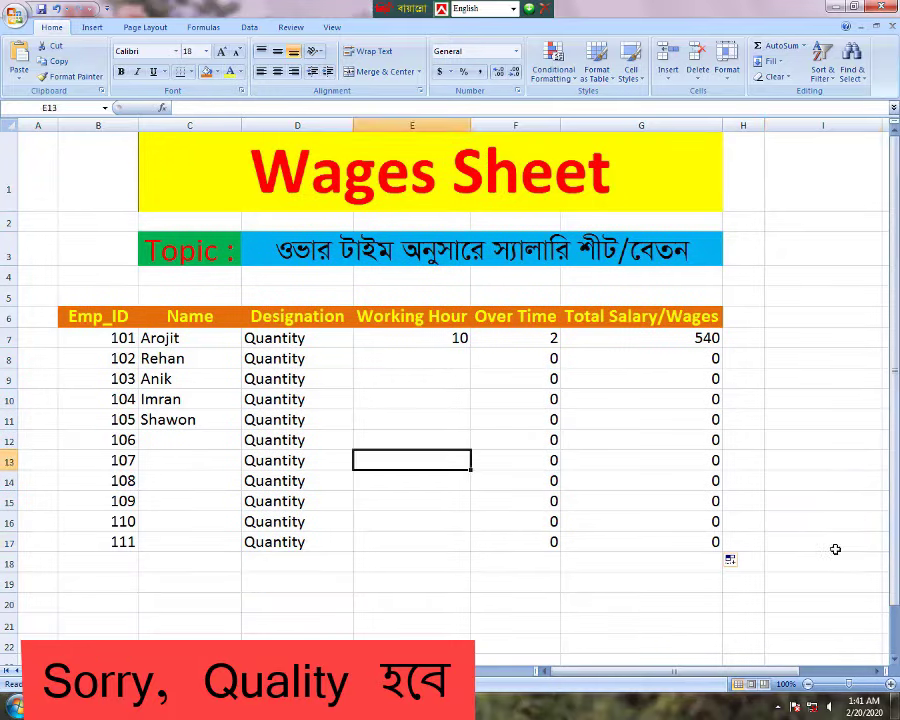
click(834, 546)
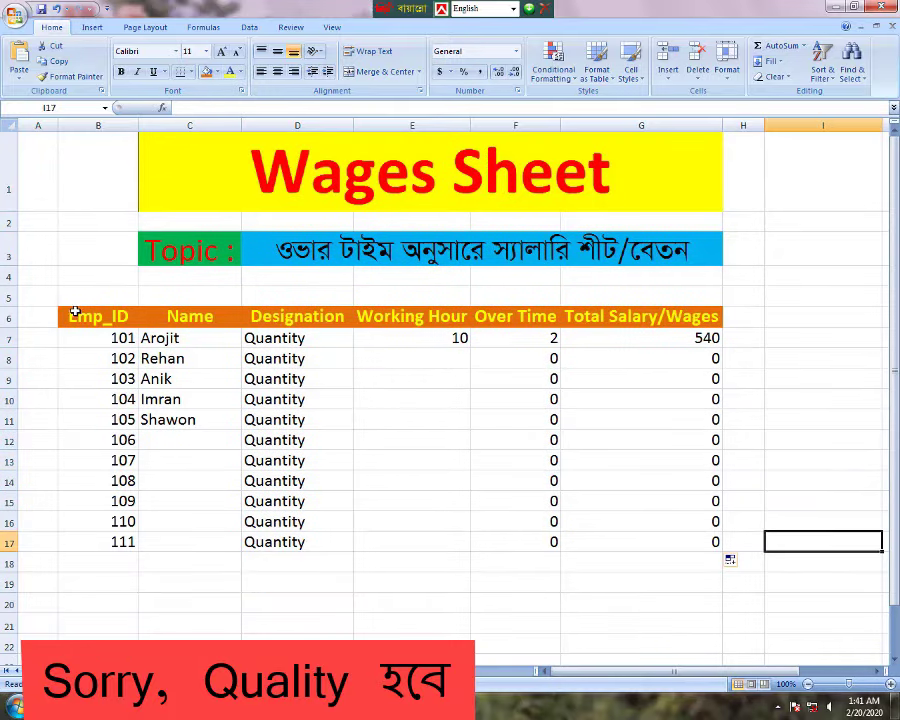
mouse_move(74, 312)
mouse_down()
mouse_move(177, 424)
mouse_move(678, 605)
mouse_up()
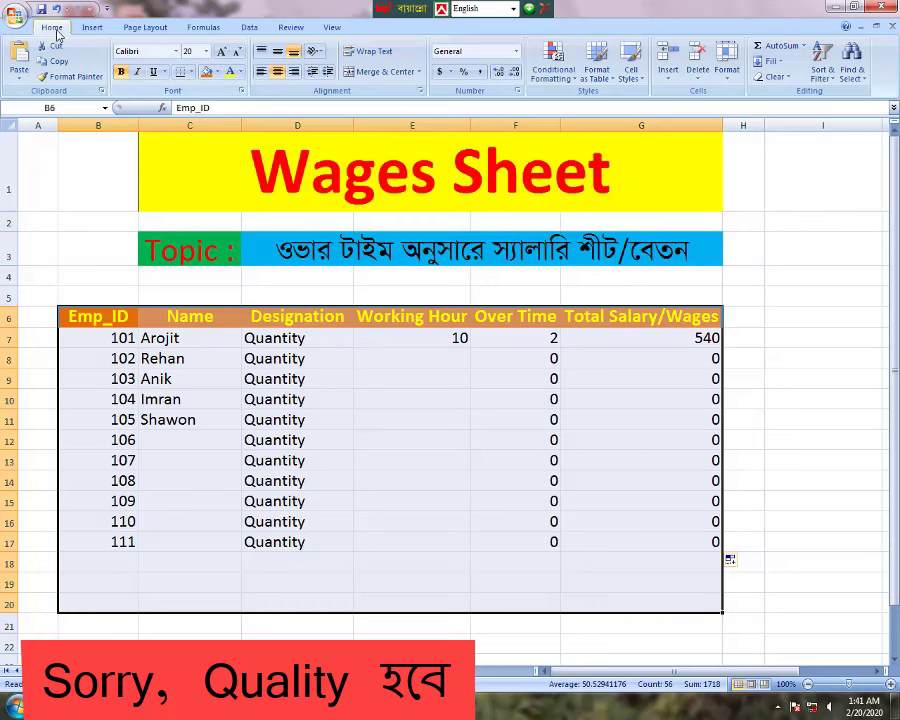
Apply All Borders to B6:G20 so every wages-table cell, including three empty rows, has grid lines
click(190, 72)
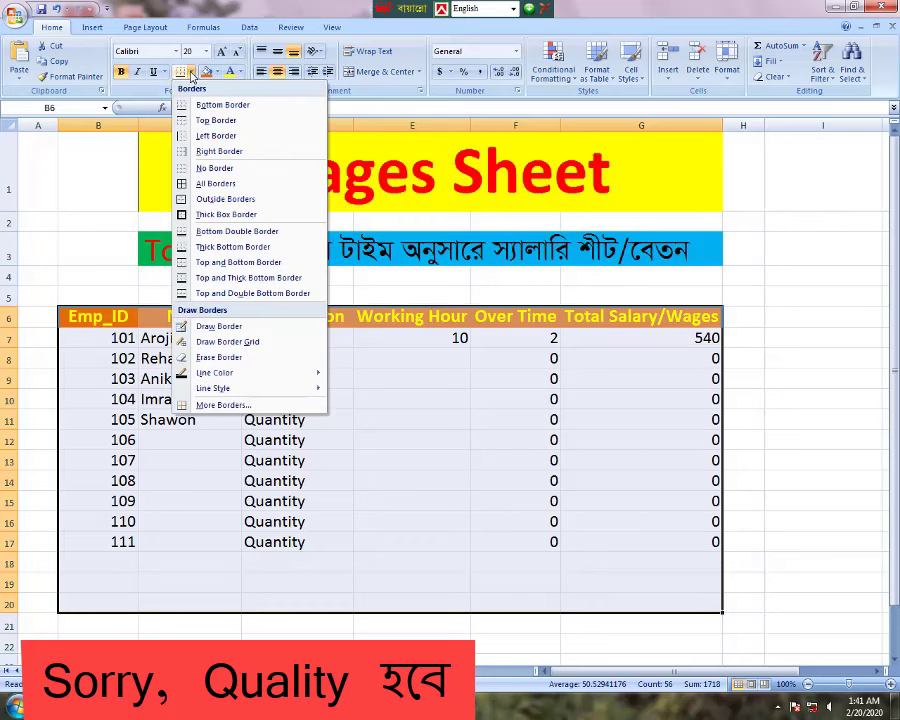
click(196, 185)
click(578, 521)
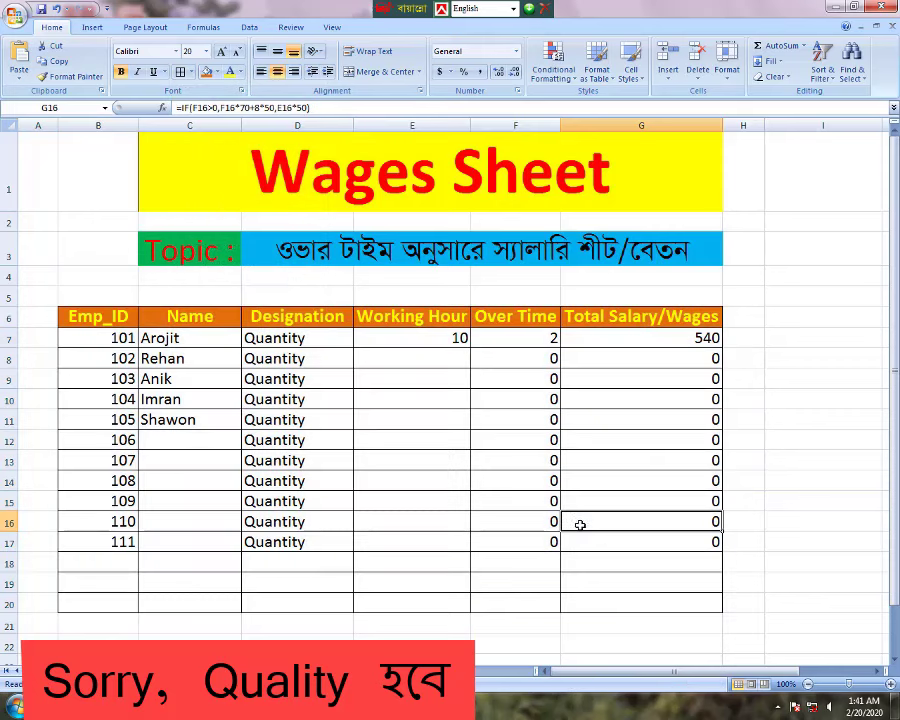
click(524, 567)
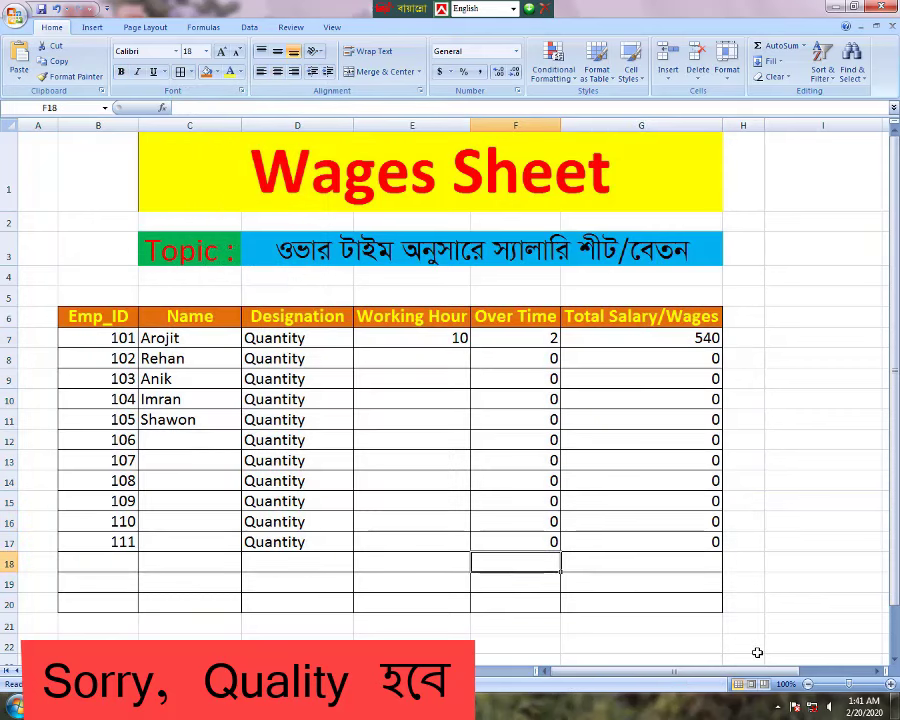
Label F18 'Total' and enter =sum(G7:G17) in G18, giving 540
text(Tot)
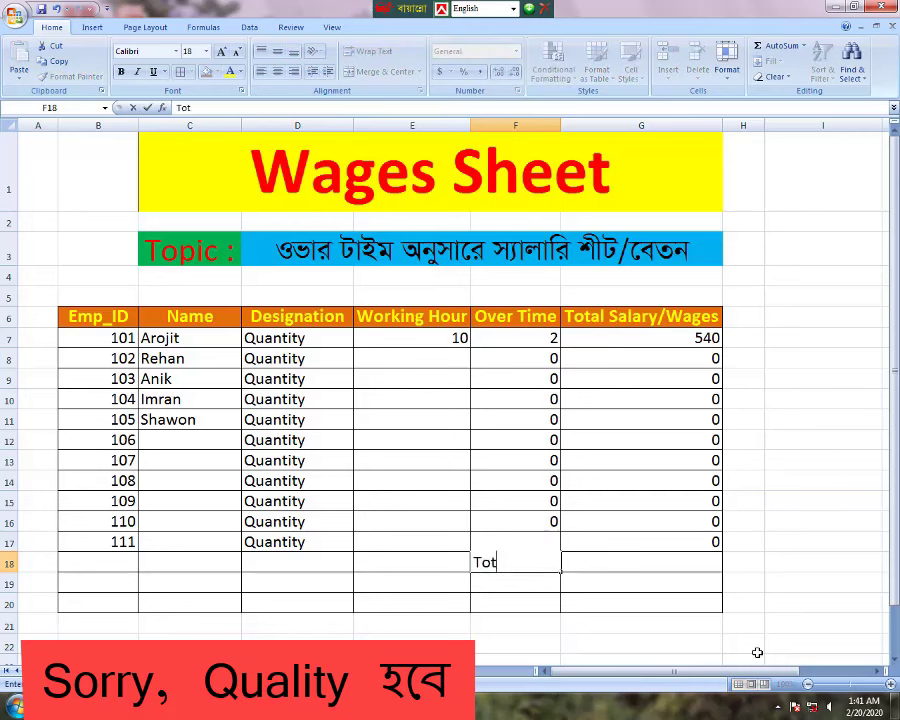
text(al)
key(Tab)
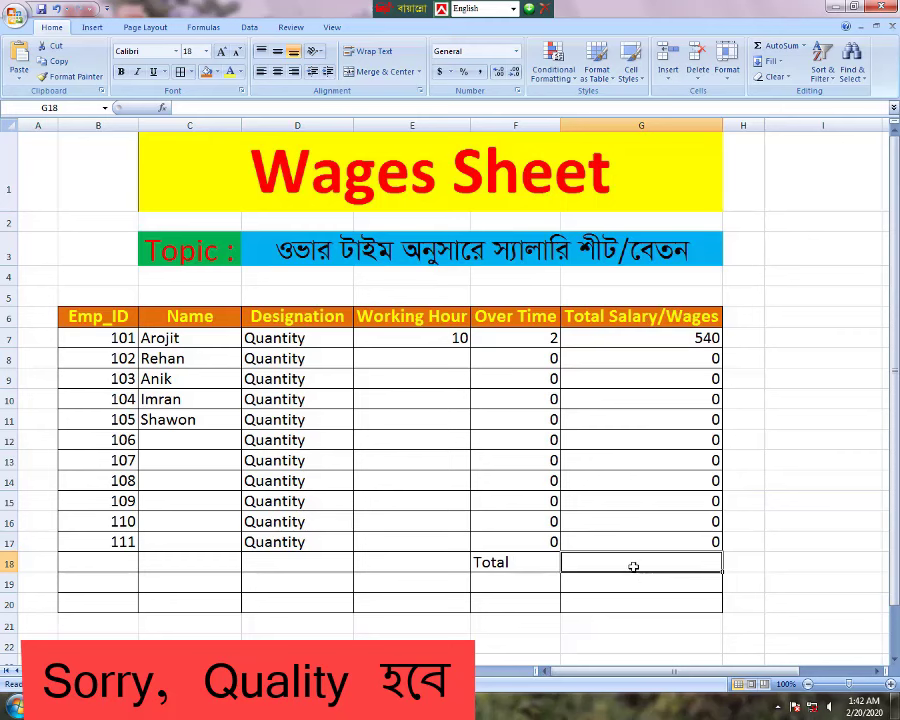
text(=)
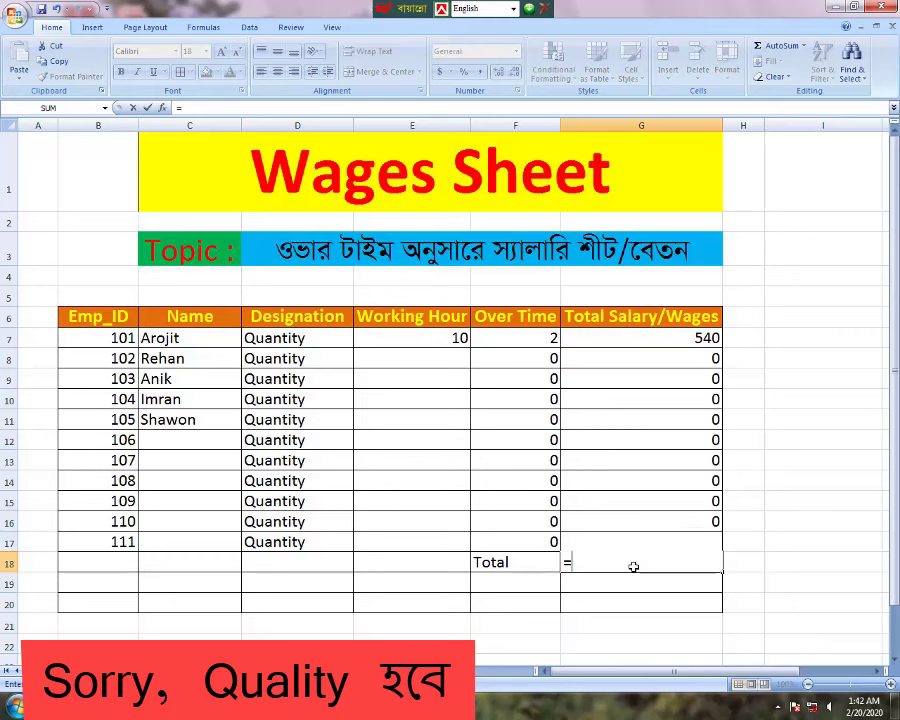
text(s)
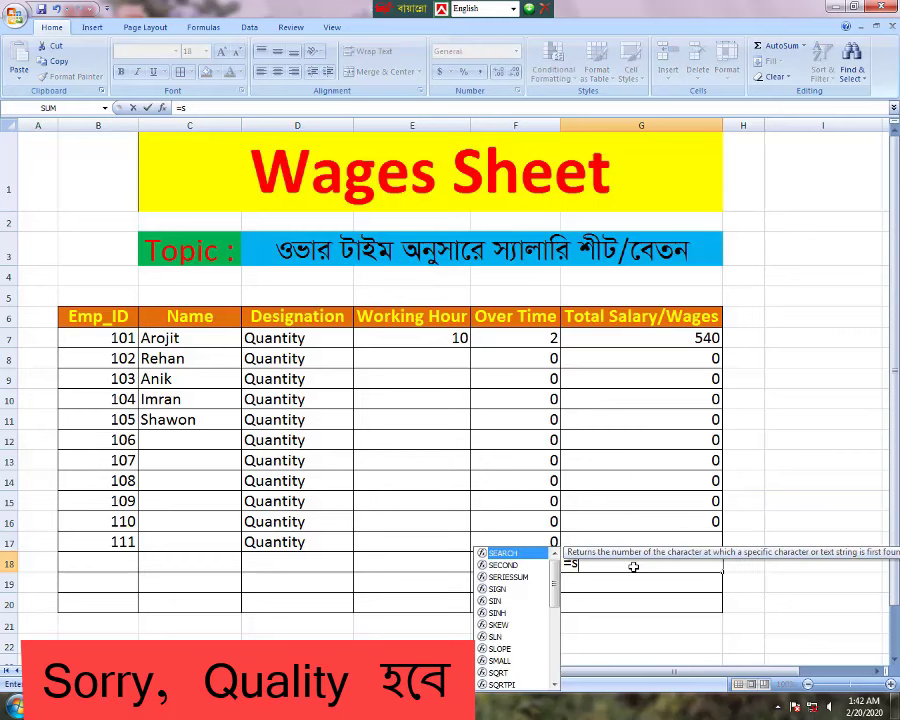
text(um)
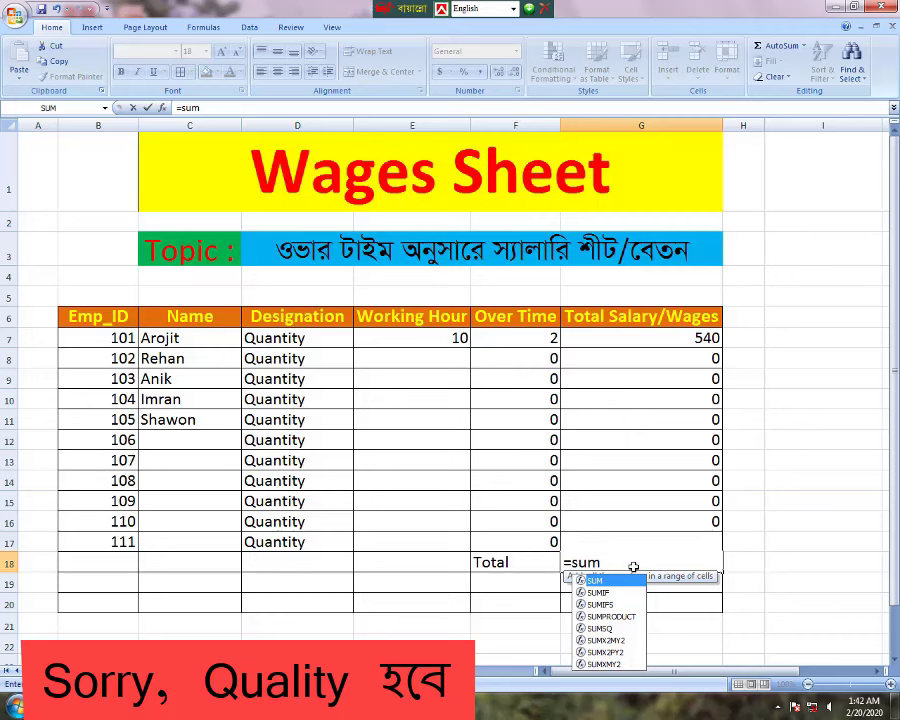
text(()
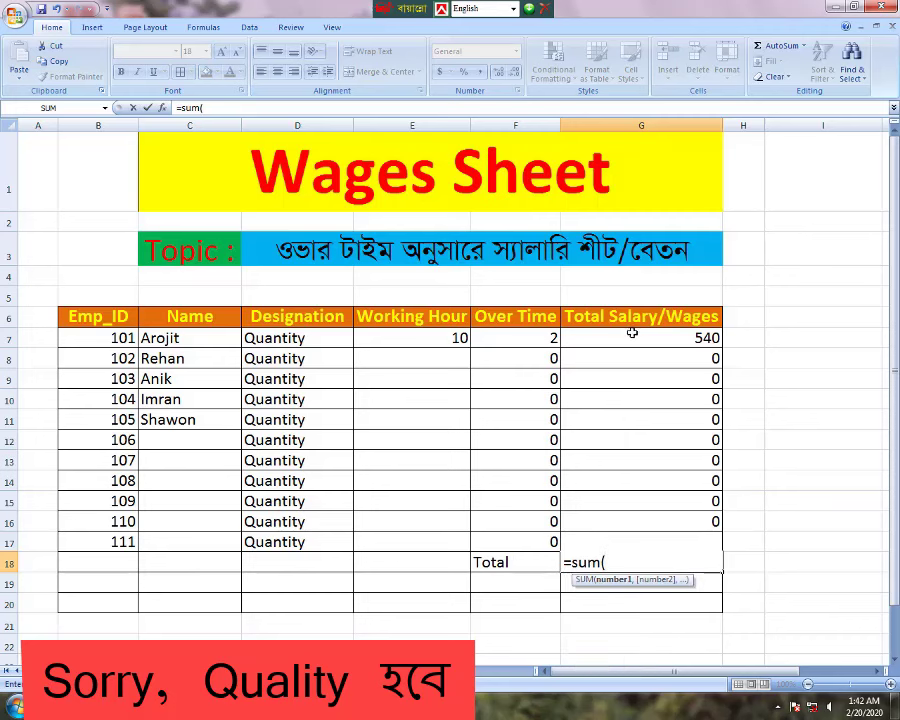
drag(635, 337, 657, 532)
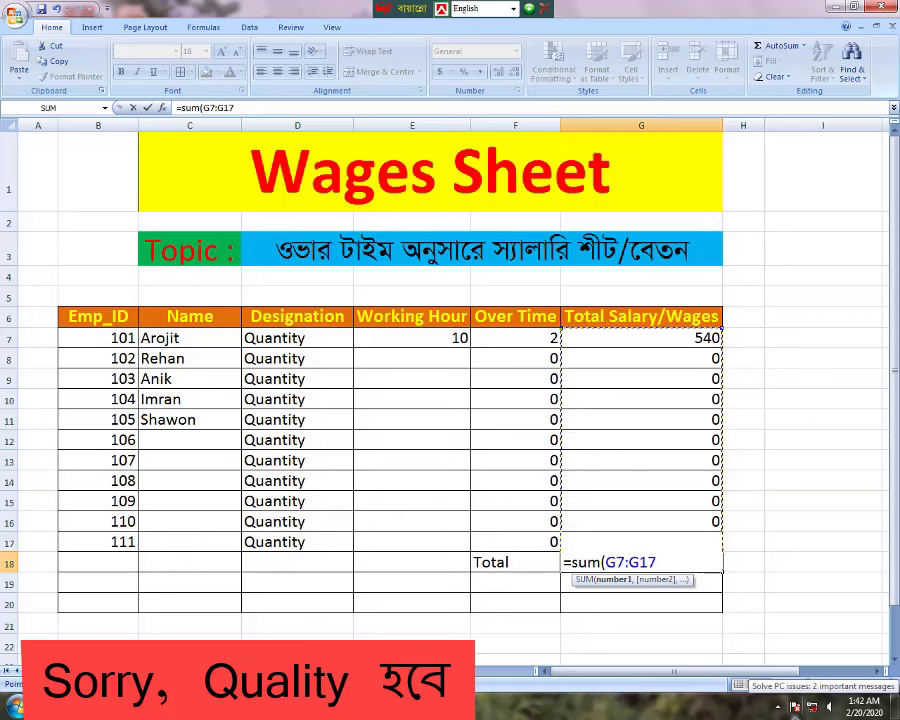
text())
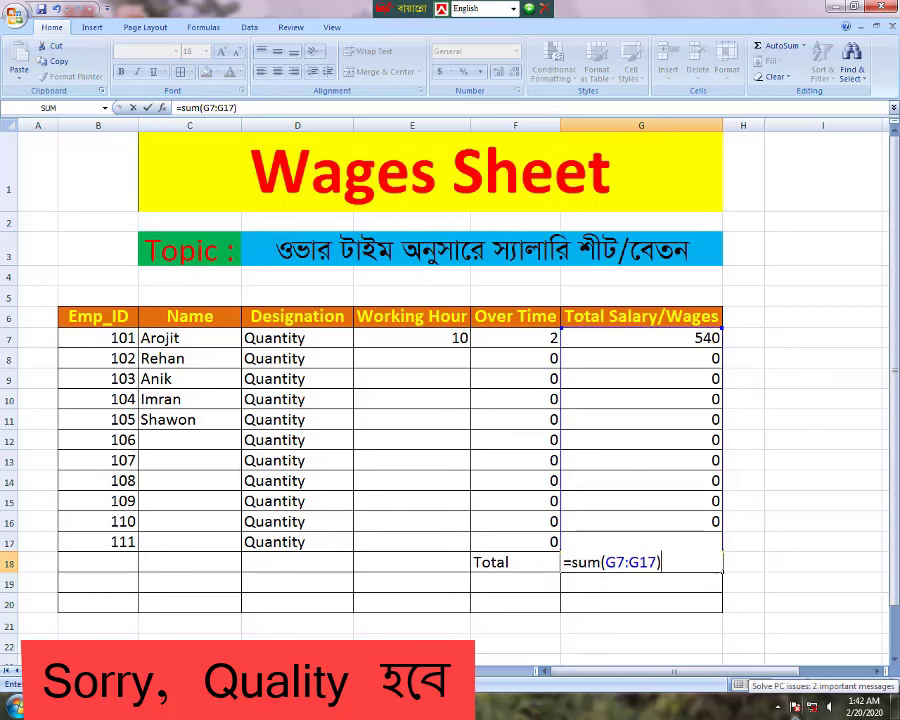
click(515, 582)
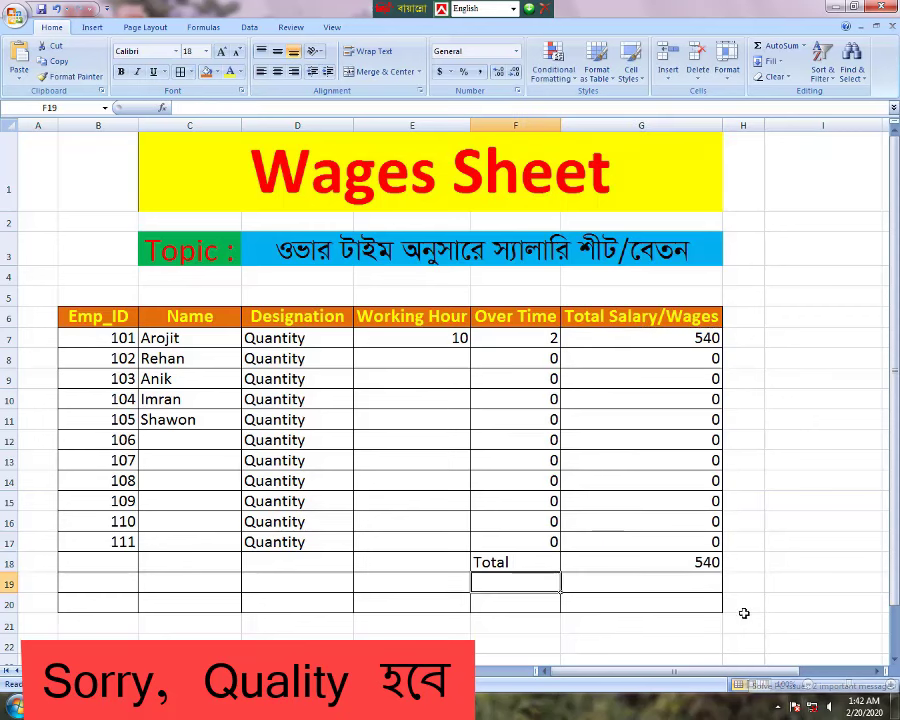
click(668, 563)
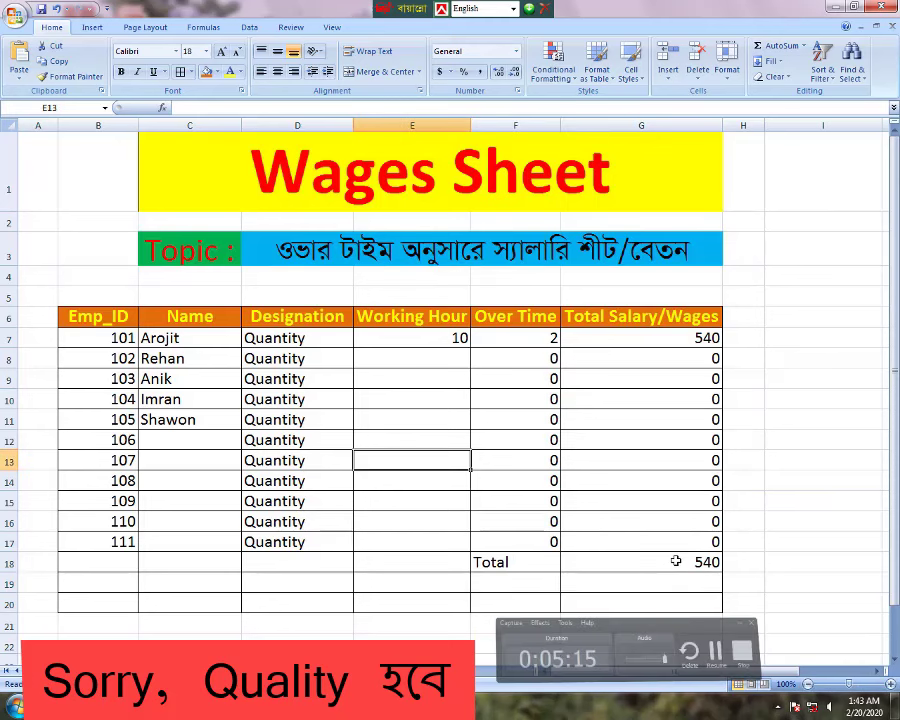
Enter 12 working hours in E8 and 8 in E9 for employees 102 and 103
click(450, 358)
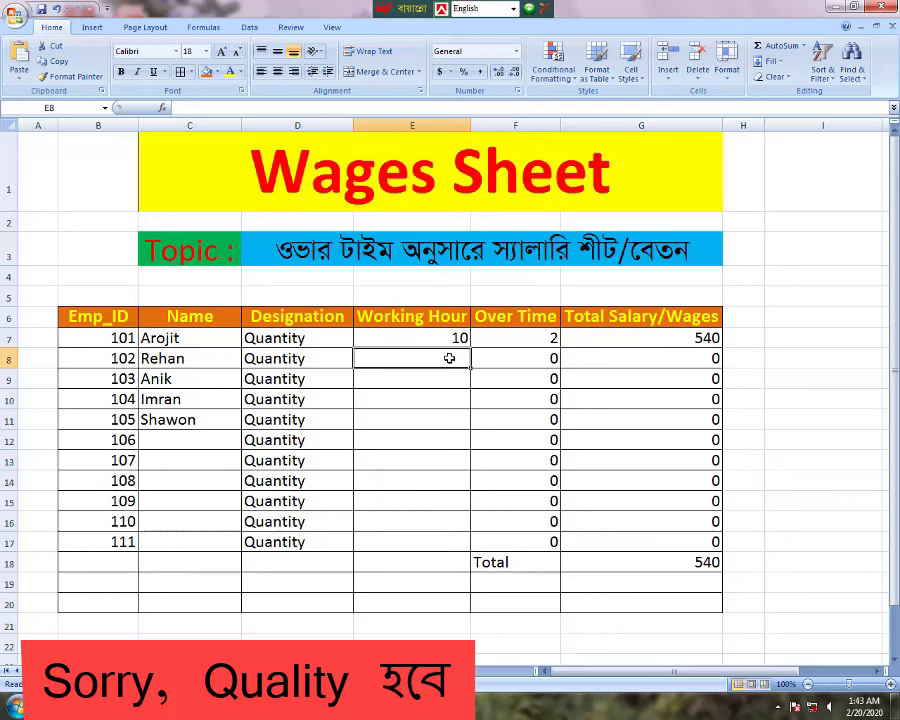
text(12)
key(Return)
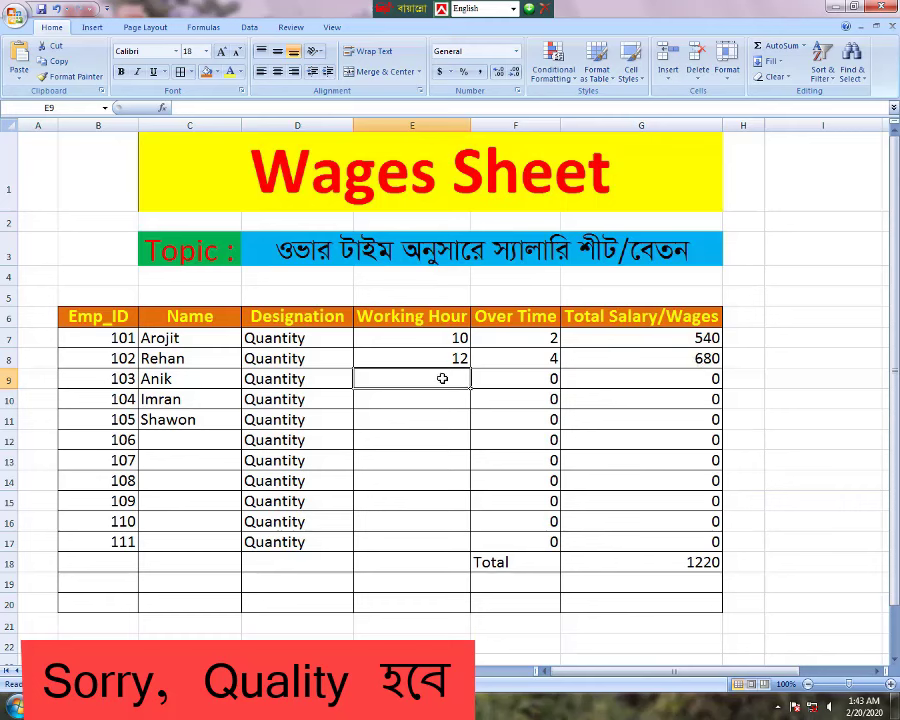
text(8)
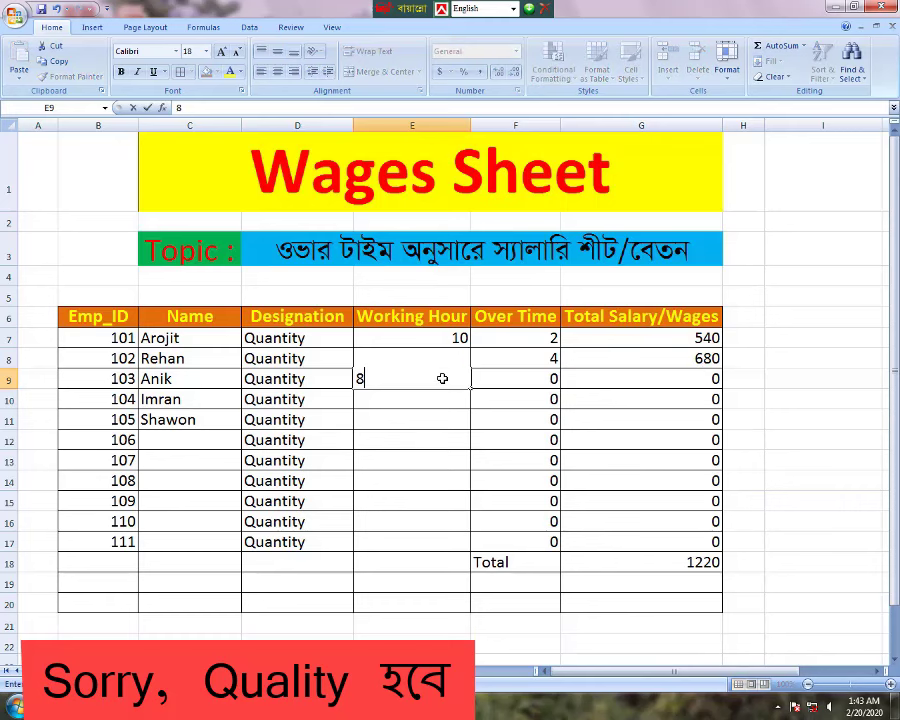
key(Return)
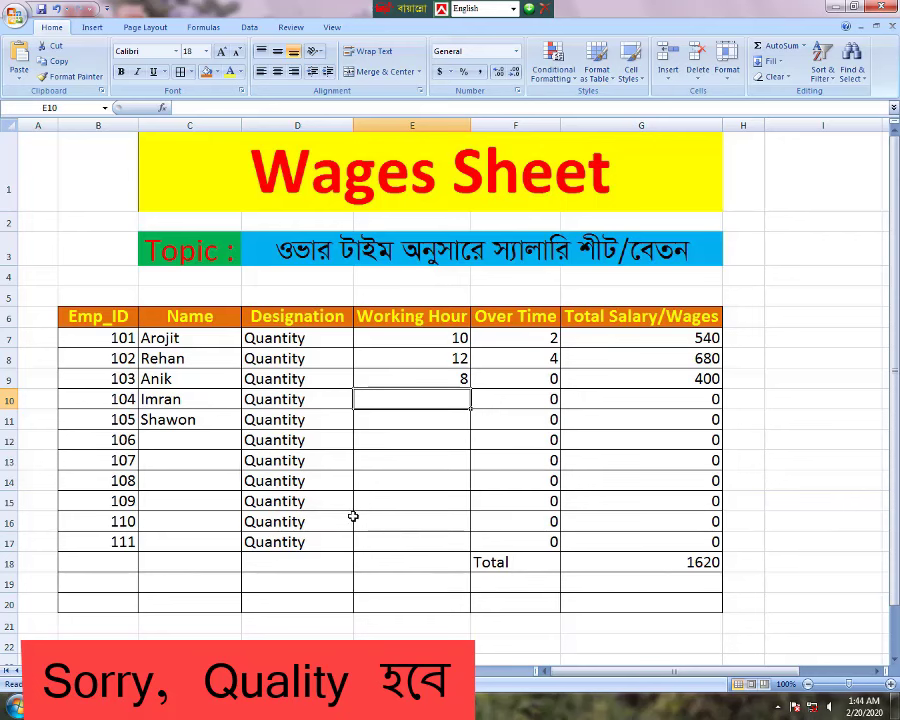
mouse_move(78, 316)
mouse_down()
mouse_move(387, 570)
mouse_move(613, 607)
mouse_up()
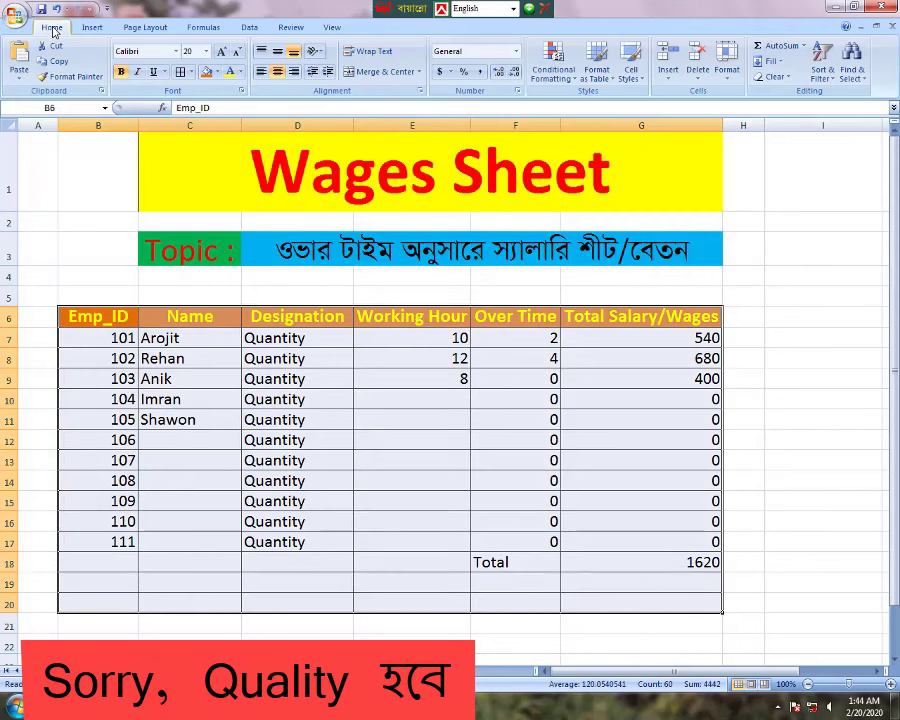
Apply the Red - Yellow - Green Color Scale conditional format to the wages table
click(558, 85)
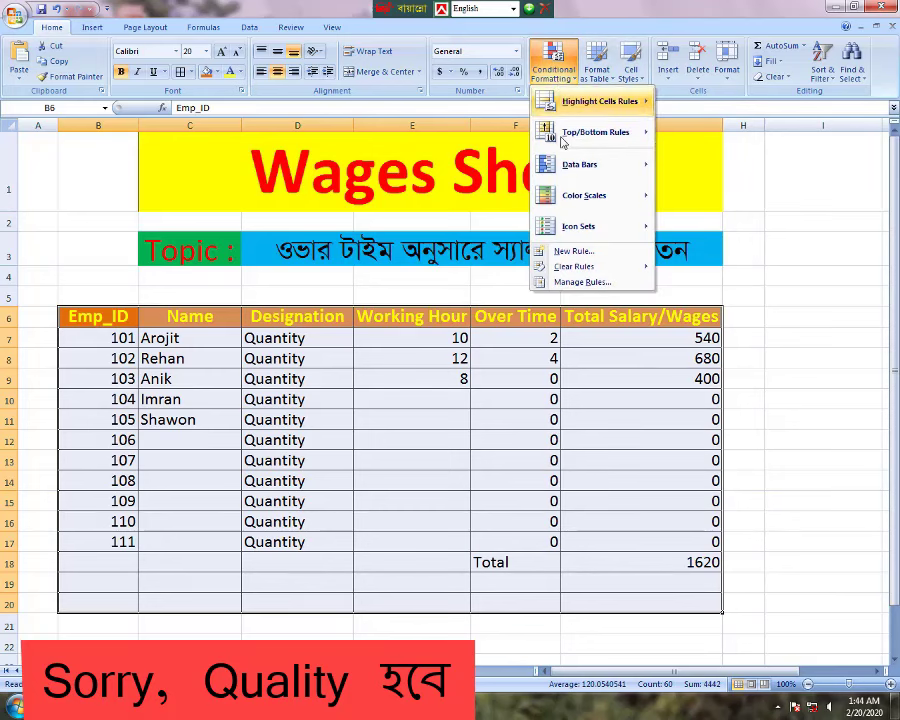
mouse_move(567, 205)
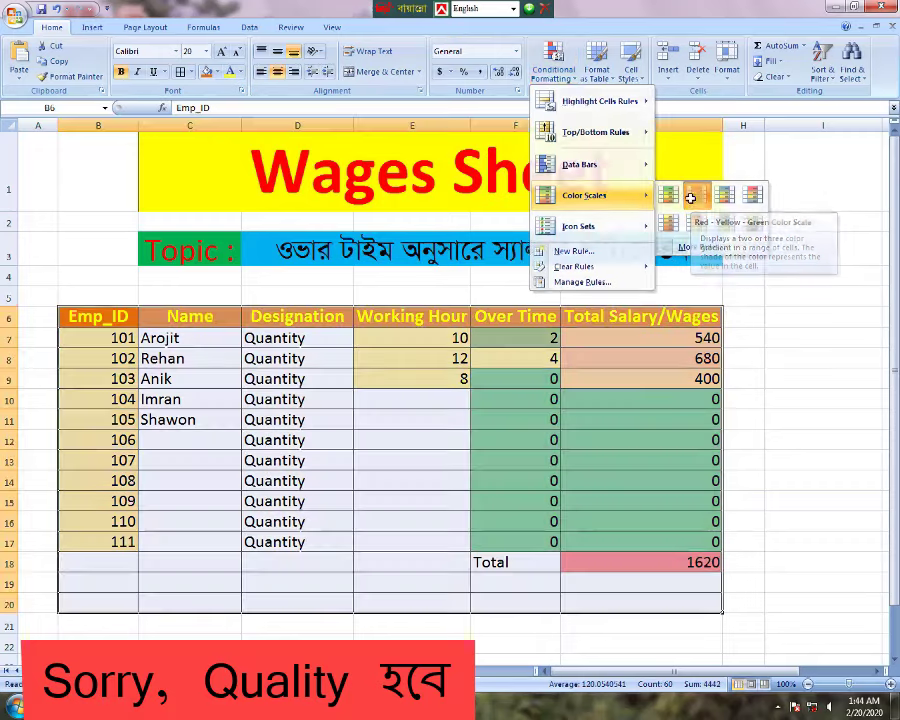
click(693, 198)
click(490, 562)
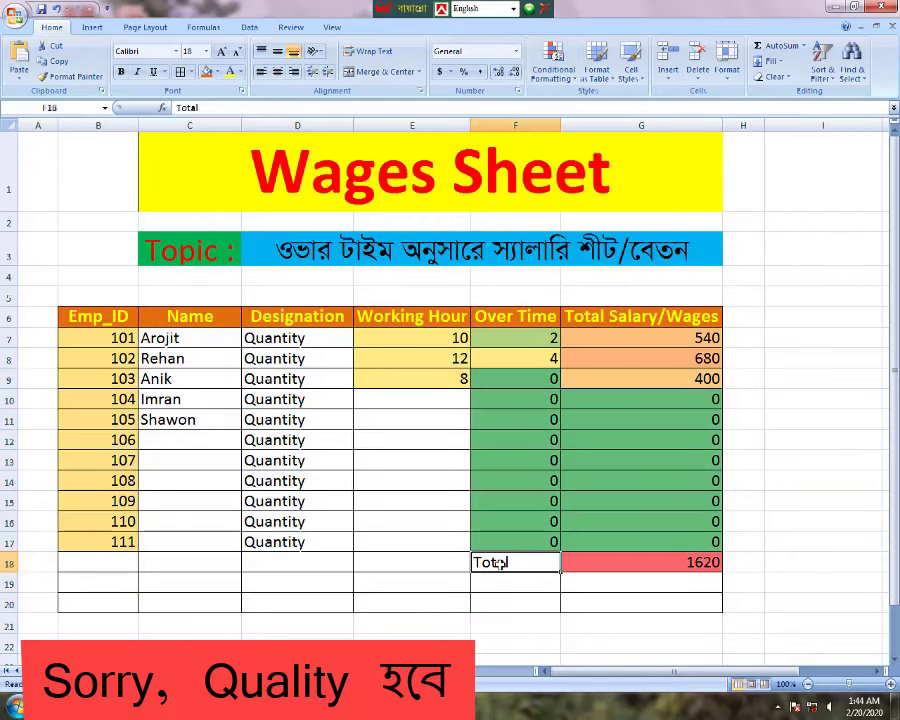
Give the F18 Total label a red fill and yellow font colour
click(215, 76)
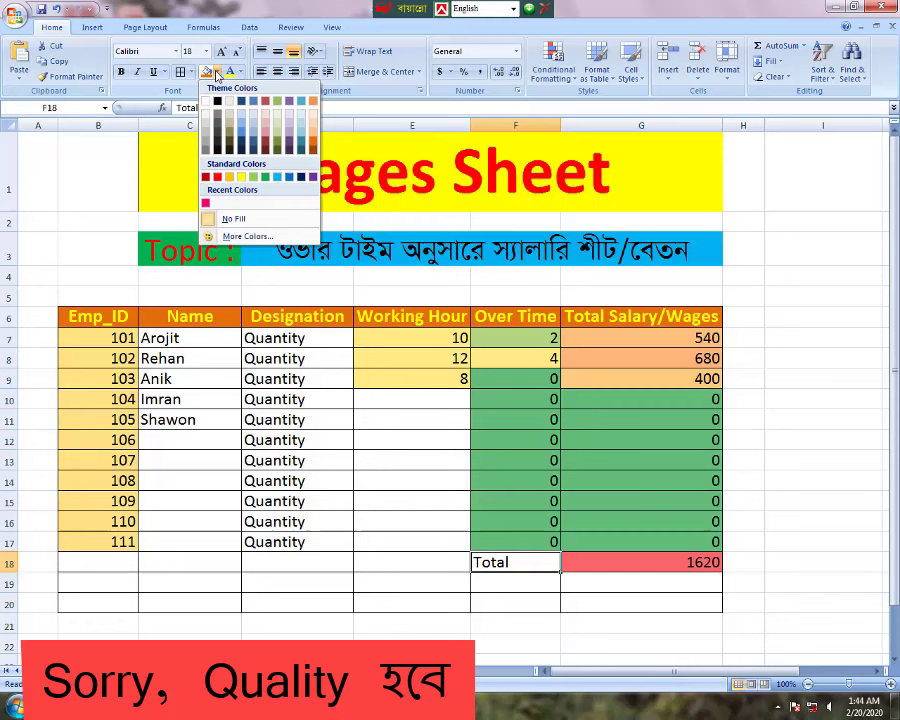
click(216, 178)
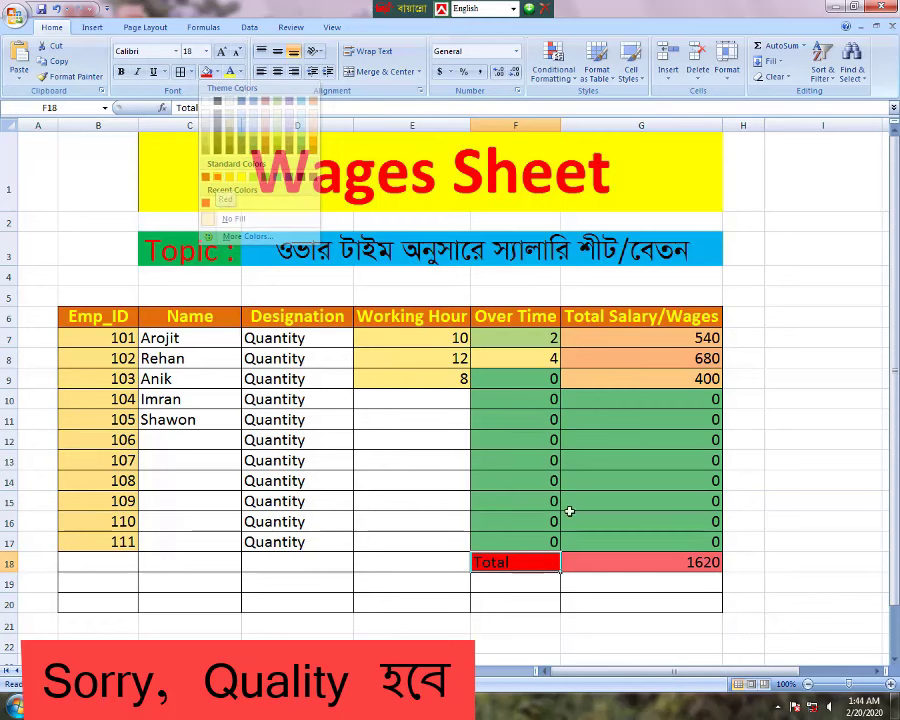
click(240, 73)
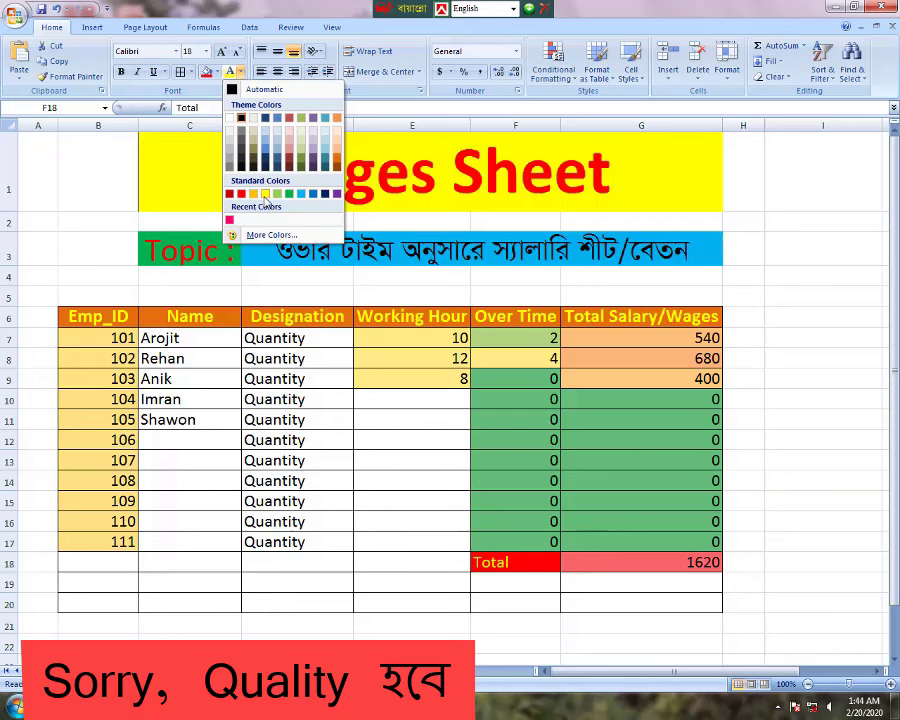
click(265, 195)
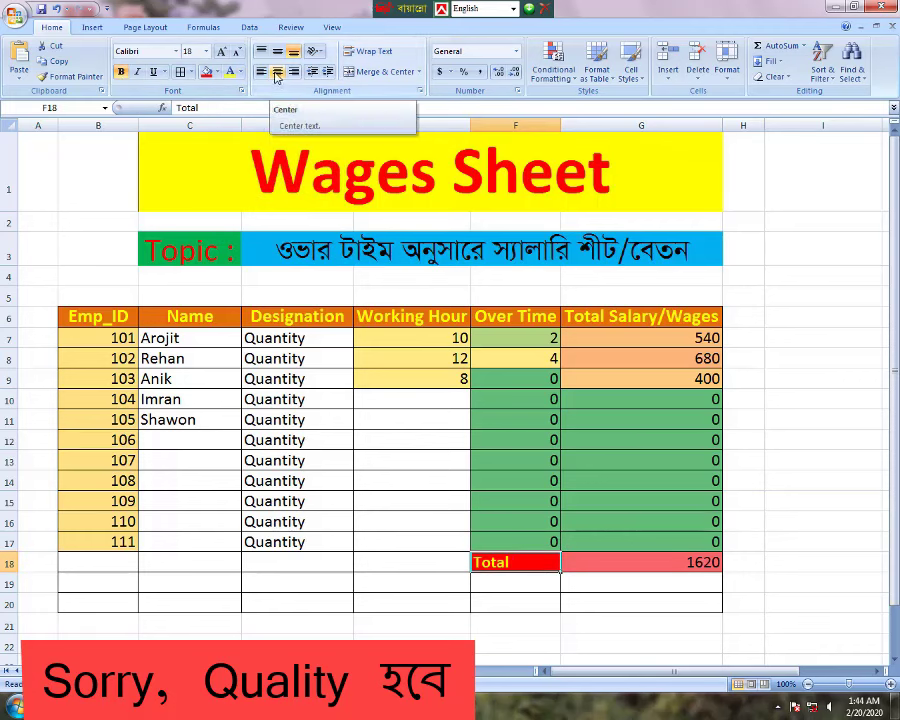
mouse_move(80, 316)
mouse_down()
mouse_move(501, 551)
mouse_move(635, 605)
mouse_up()
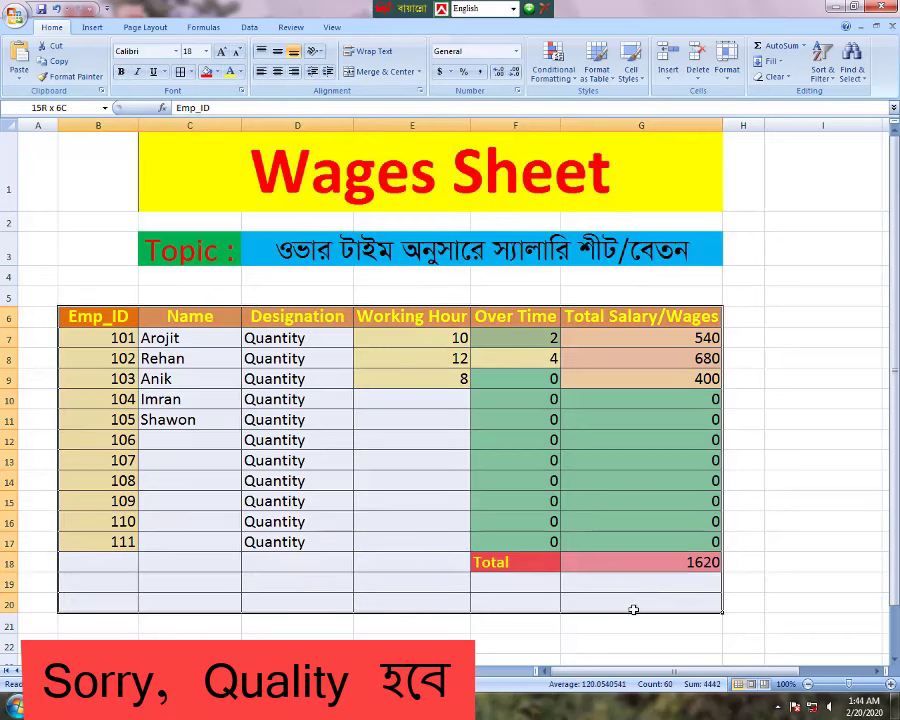
Center-align every entry in the wages table, from IDs and names to the 1620 total
click(279, 72)
click(279, 72)
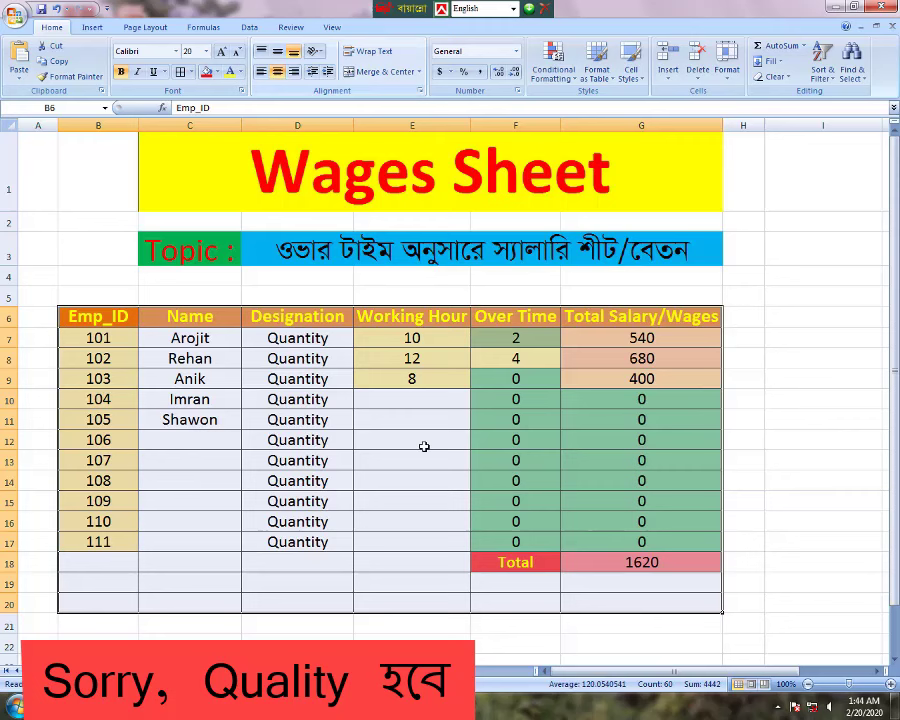
click(420, 530)
click(546, 506)
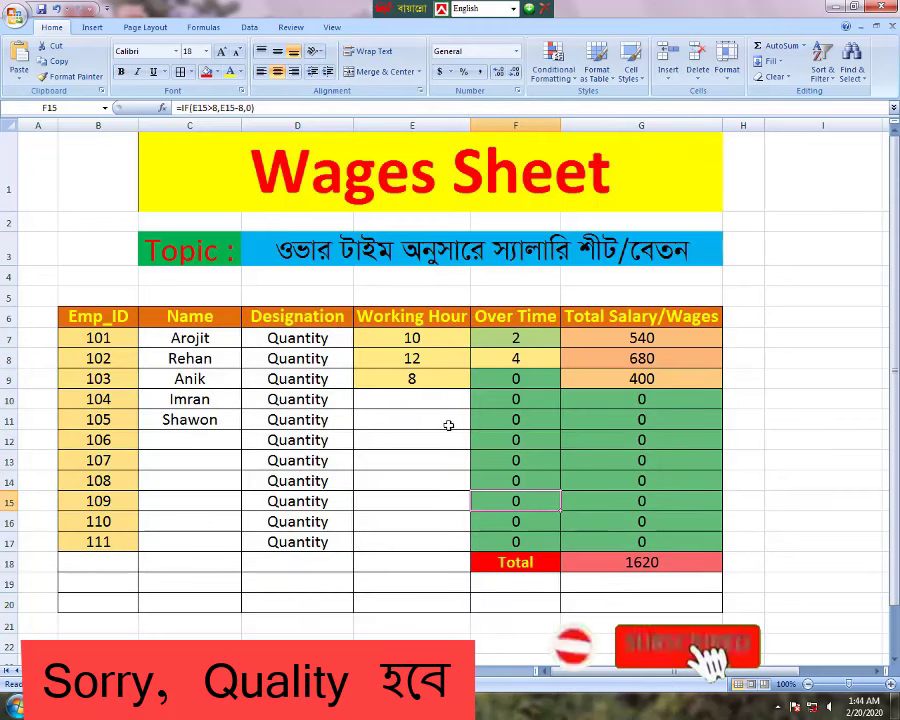